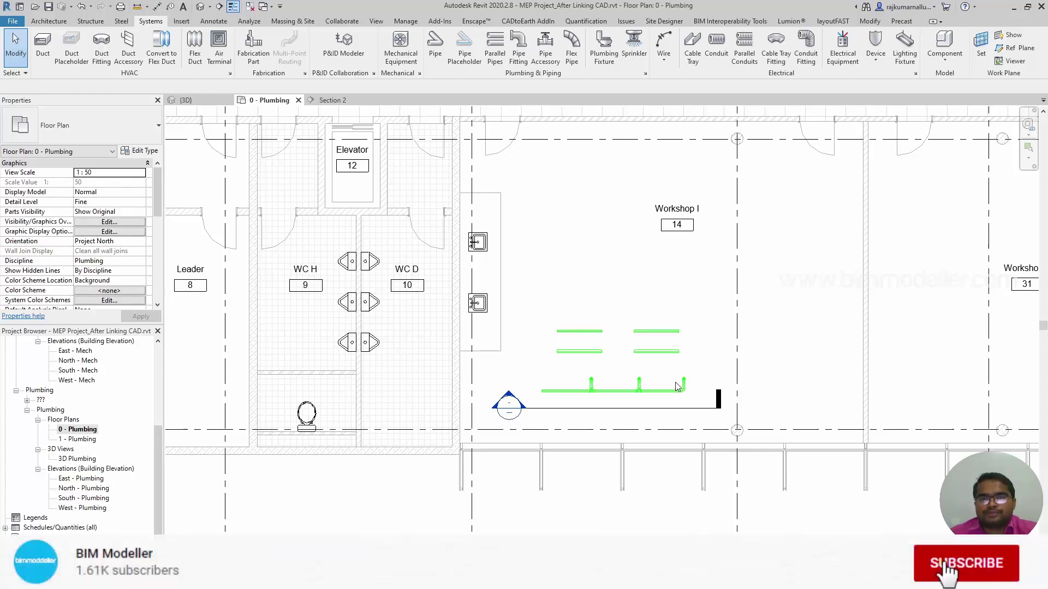
- Isolate the four separate PVC - DWV pipes in Workshop I in a 3D view with a Selection Box
scroll(628, 371, up, 5)
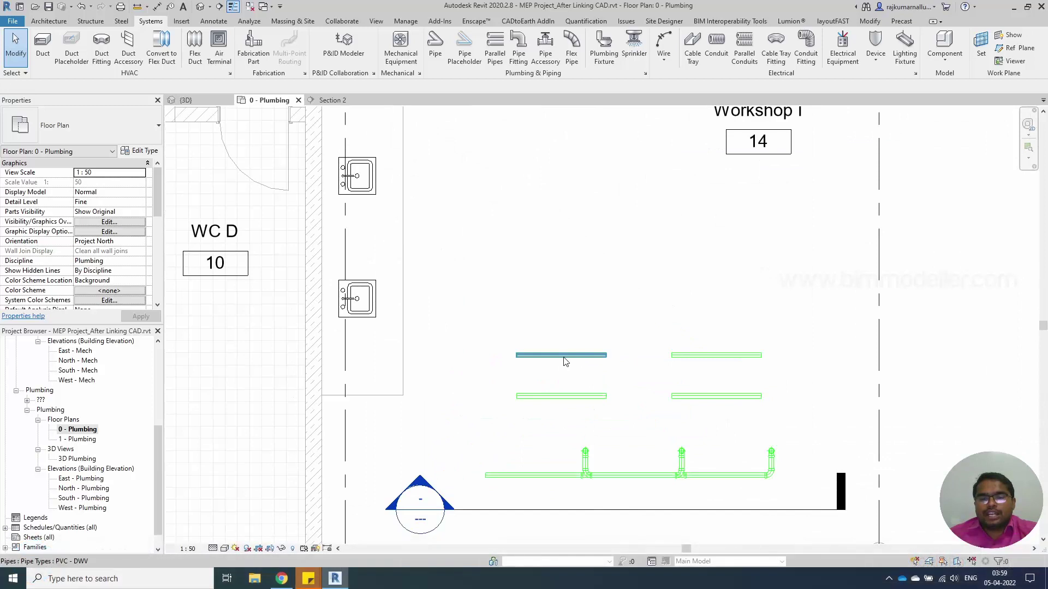
drag(479, 304, 773, 435)
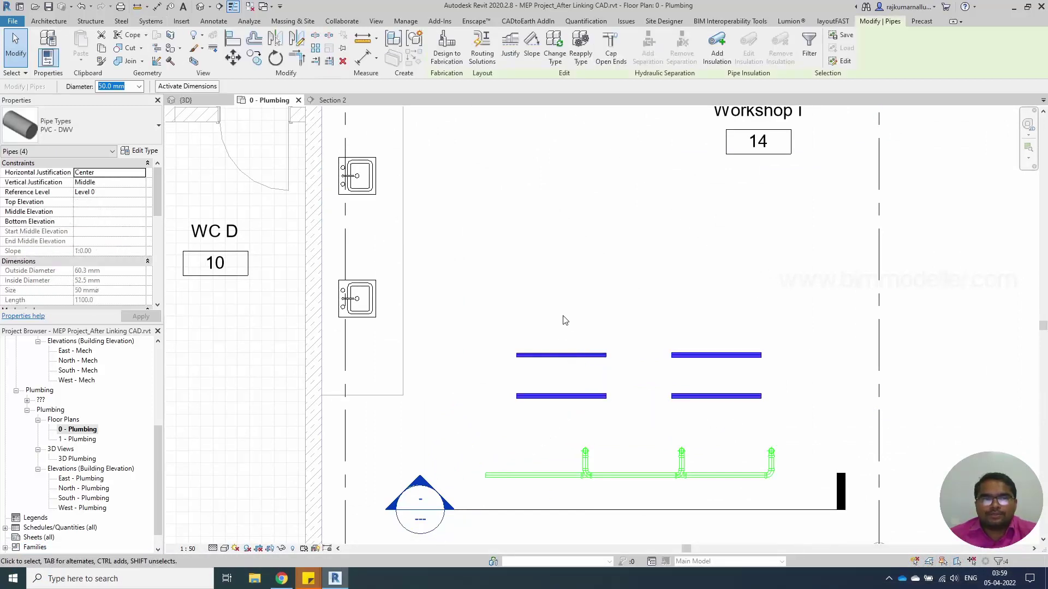
click(193, 60)
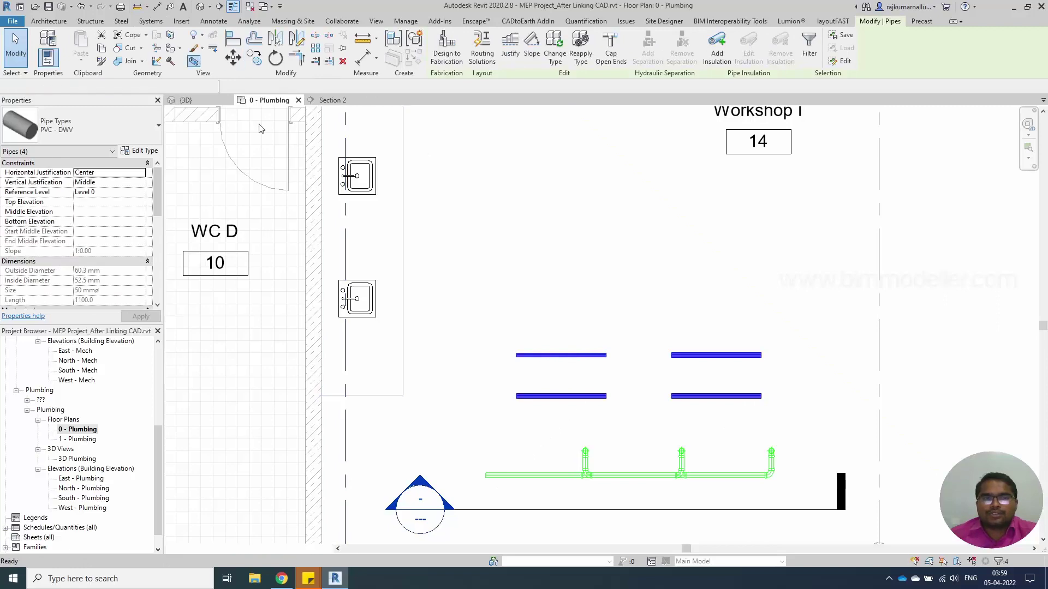
shift+middle_drag(442, 350, 608, 267)
- Check the middle elevations of the high pipe pair and the low pipe pair in 3D
click(569, 224)
drag(569, 224, 457, 158)
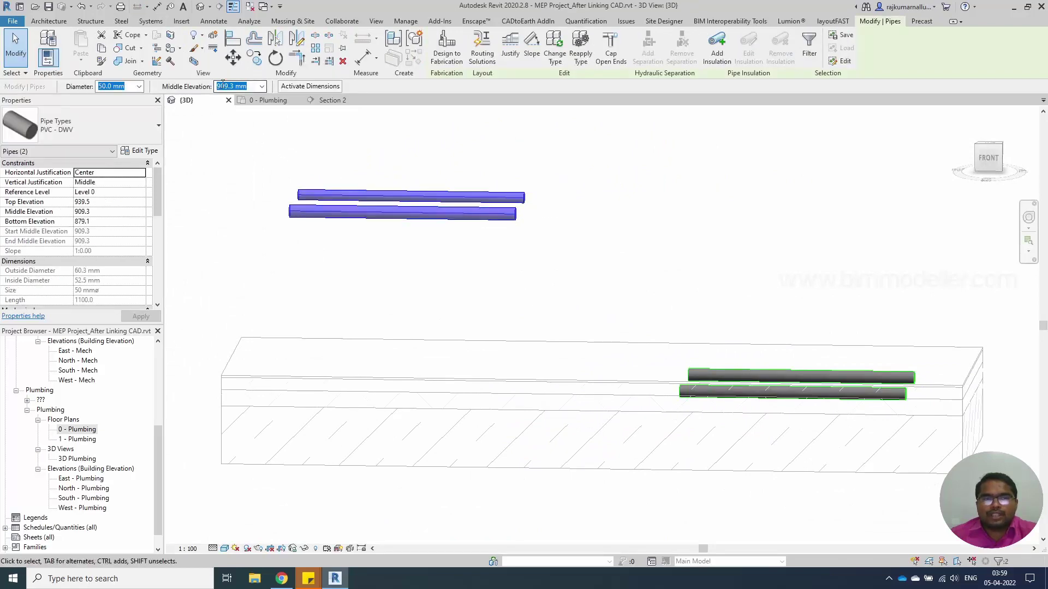
drag(584, 271, 944, 460)
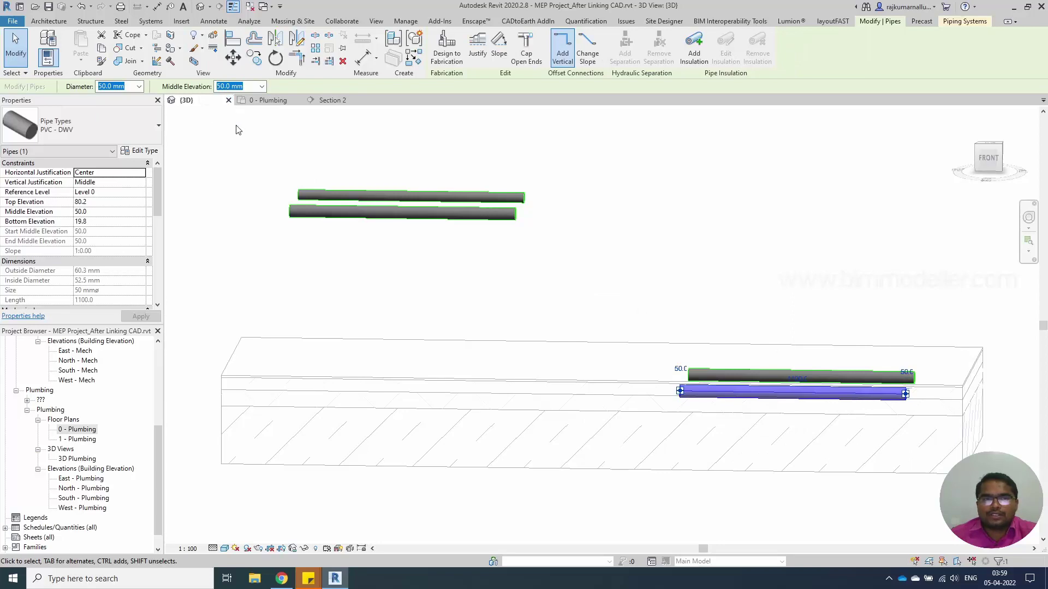
key(Escape)
shift+middle_drag(600, 276, 666, 278)
- Try to bridge the gap in the northern pipe row on 0 - Plumbing with an 800 mm pipe using Add Vertical, and undo it
click(261, 99)
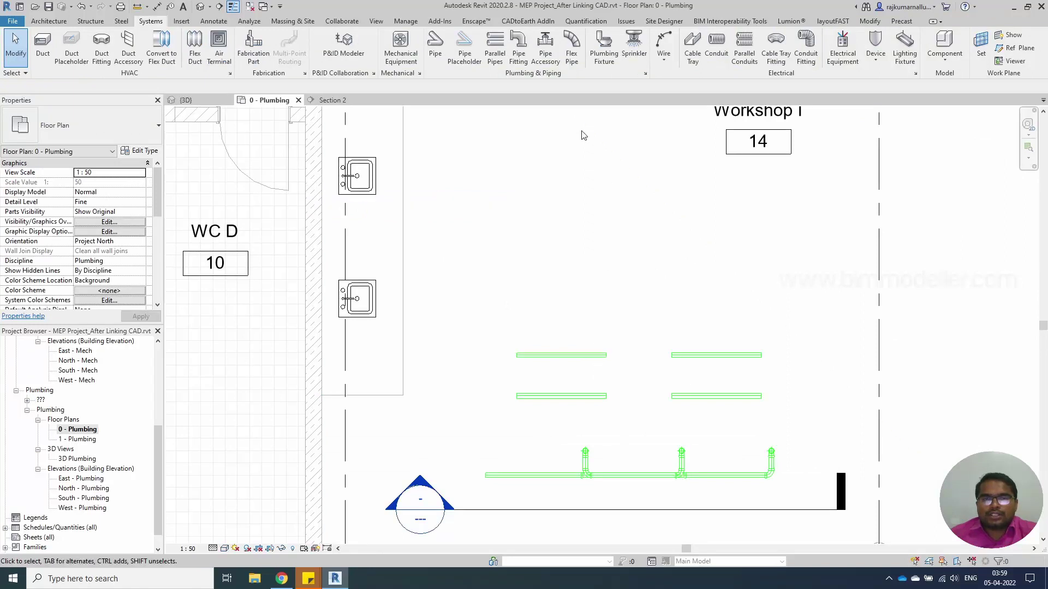
click(435, 50)
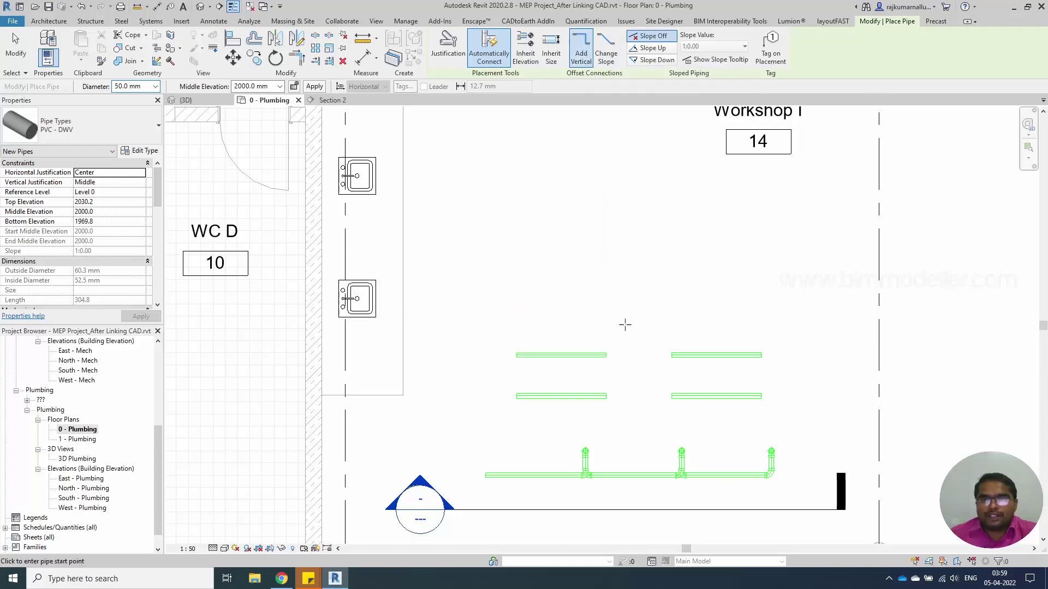
middle_drag(690, 322, 697, 269)
click(587, 46)
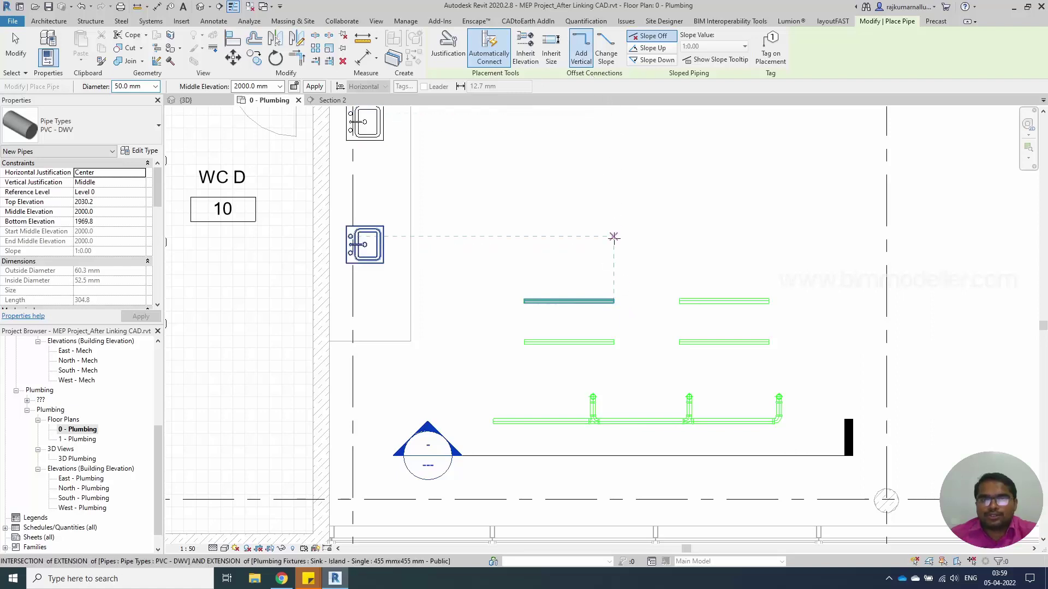
click(613, 301)
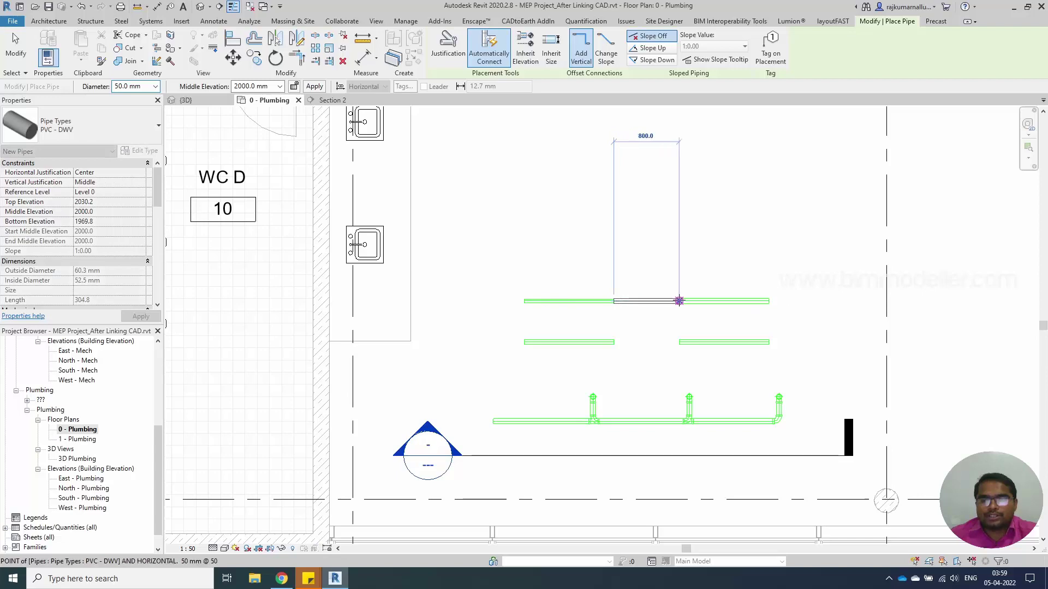
click(679, 301)
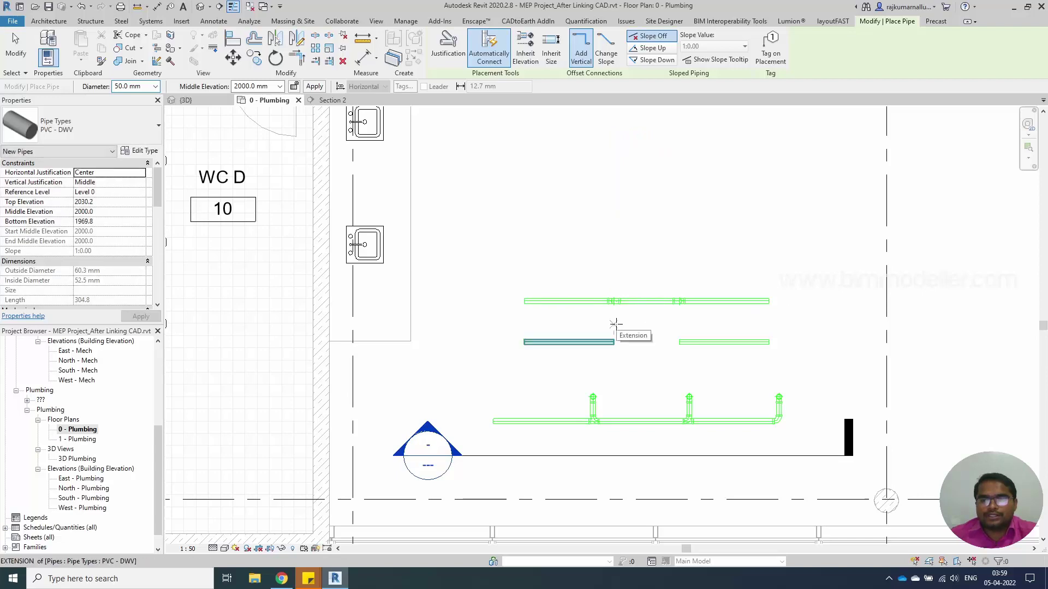
key(ctrl+z)
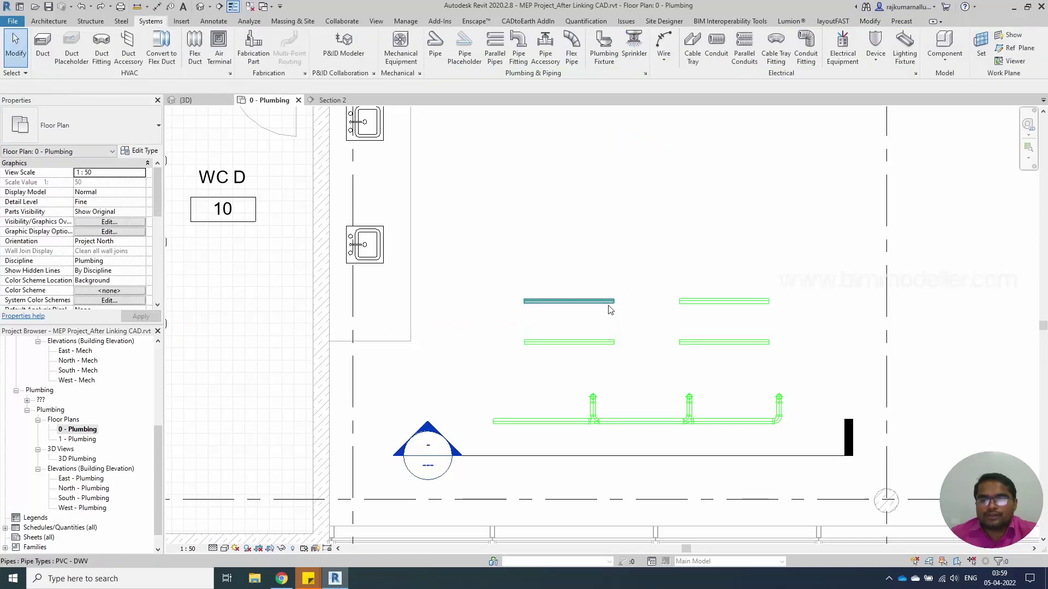
- Extend the high pipe of the northern row to the low pipe's end with Add Vertical and inspect the vertical offset in 3D
click(610, 304)
scroll(611, 306, up, 2)
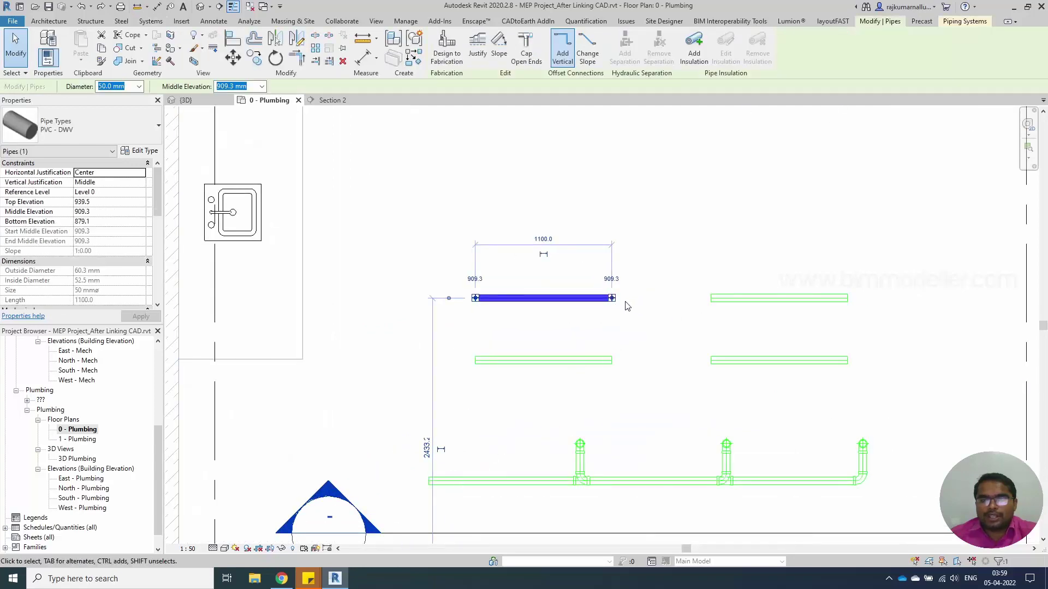
drag(612, 298, 710, 299)
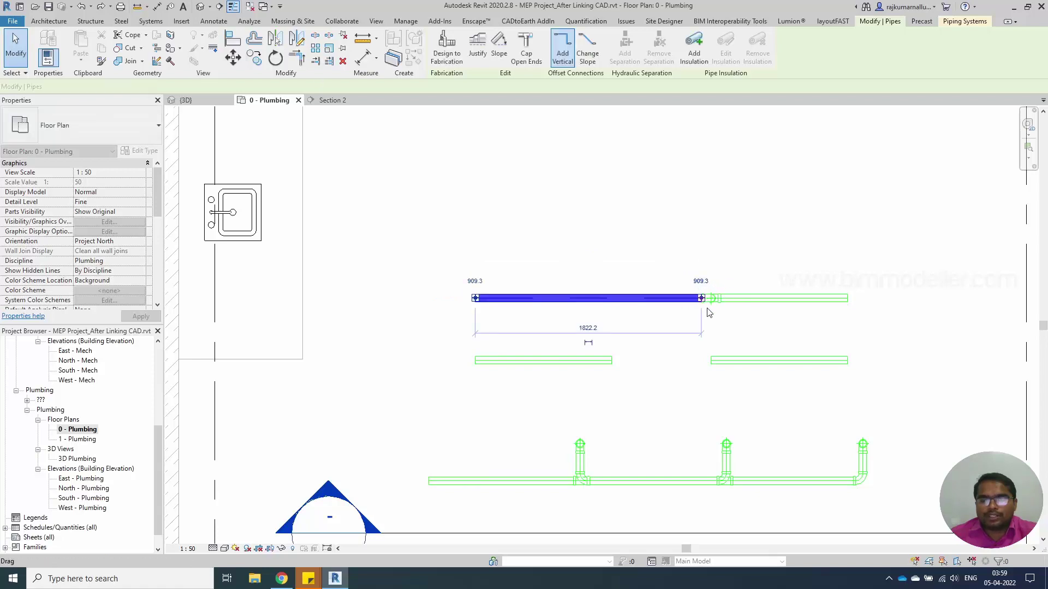
click(703, 316)
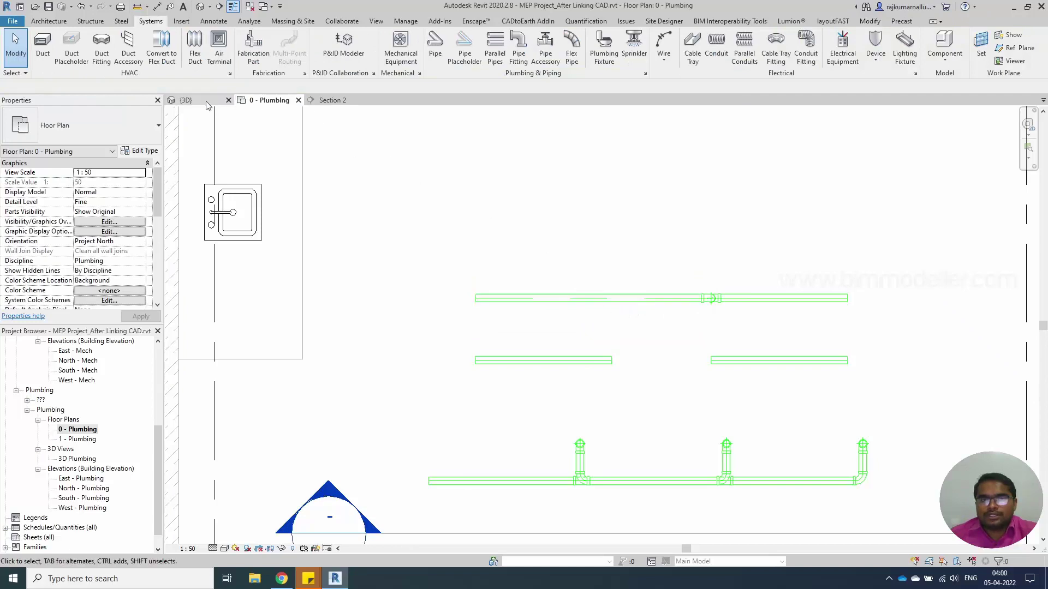
click(186, 100)
shift+middle_drag(611, 375, 629, 414)
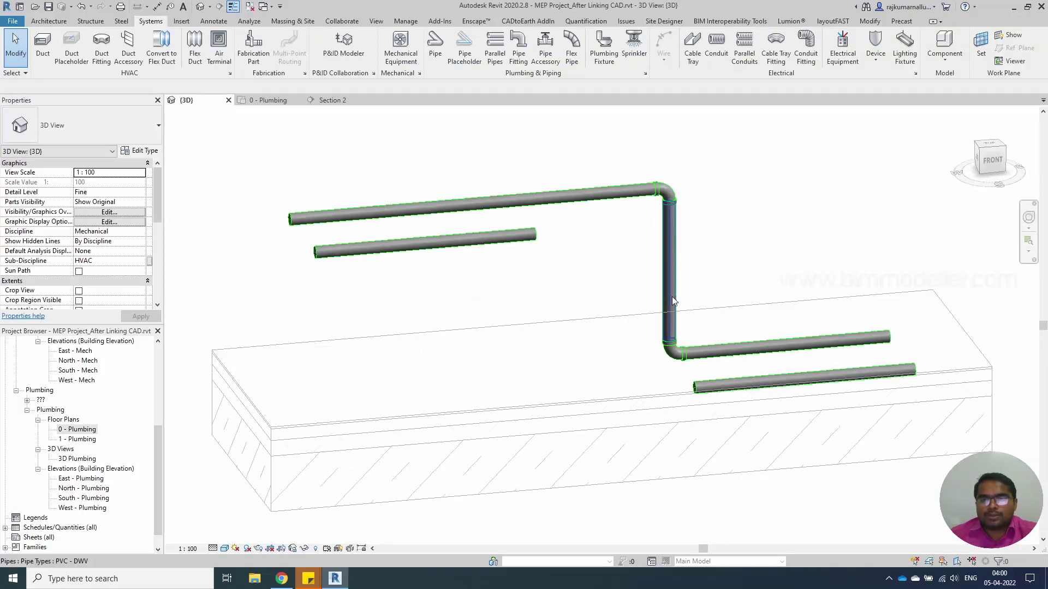
shift+middle_drag(677, 355, 702, 284)
- On 0 - Plumbing, extend the high pipe of the second row to the low pipe's end using Change Slope
click(276, 101)
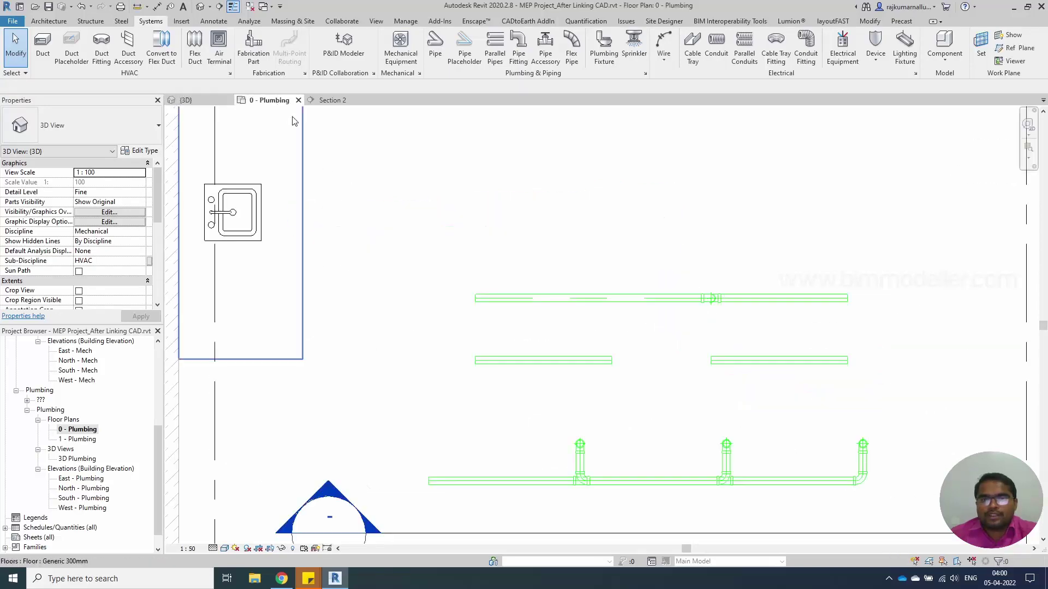
click(603, 361)
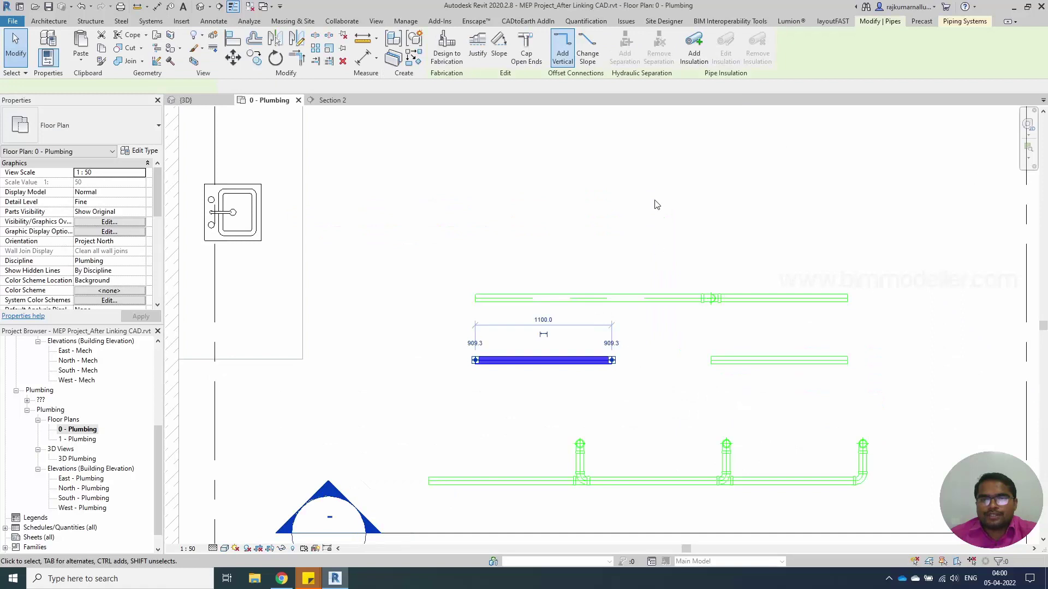
click(587, 50)
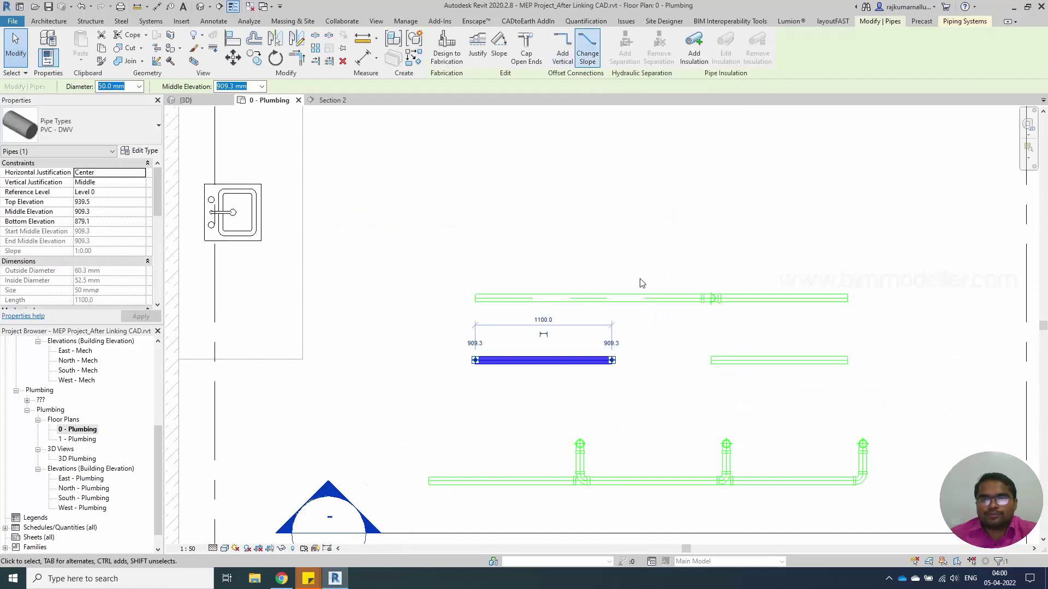
drag(613, 359, 709, 360)
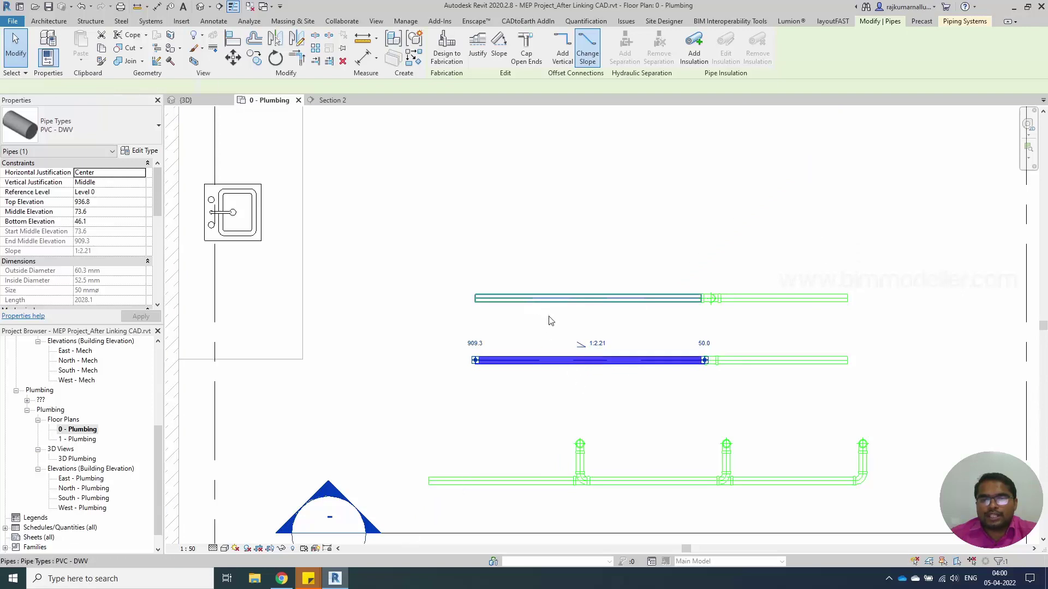
click(529, 298)
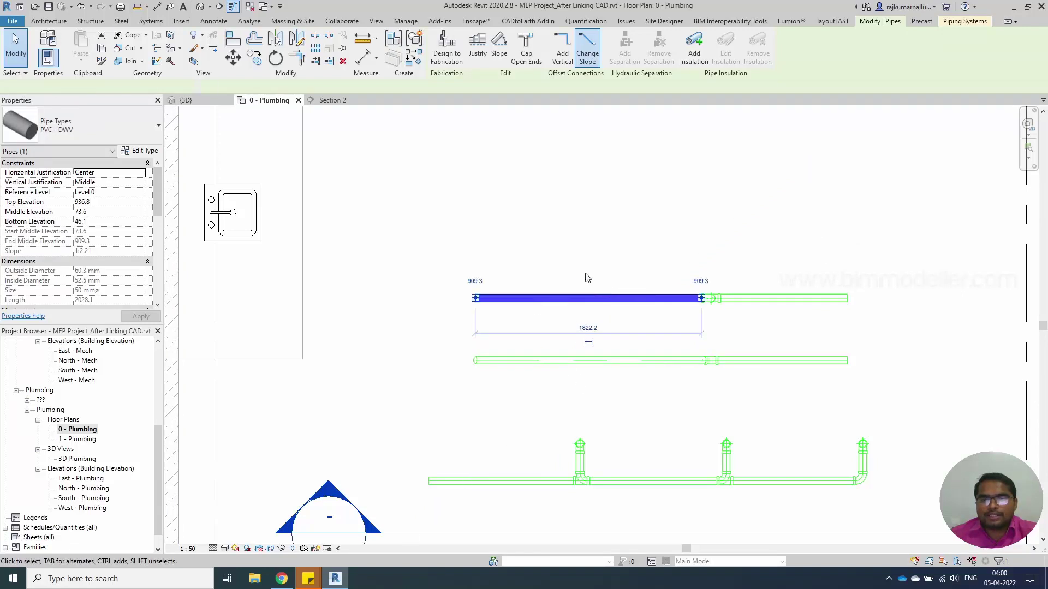
click(602, 361)
click(342, 140)
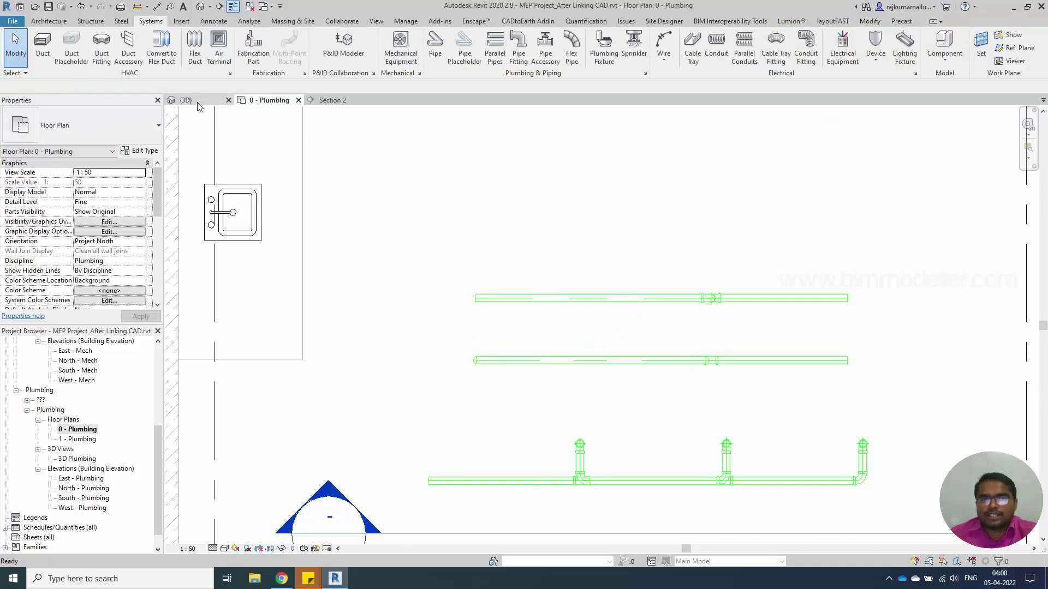
- Inspect the sloped connection in 3D and undo it
key(ctrl+Tab)
shift+middle_drag(596, 415, 596, 392)
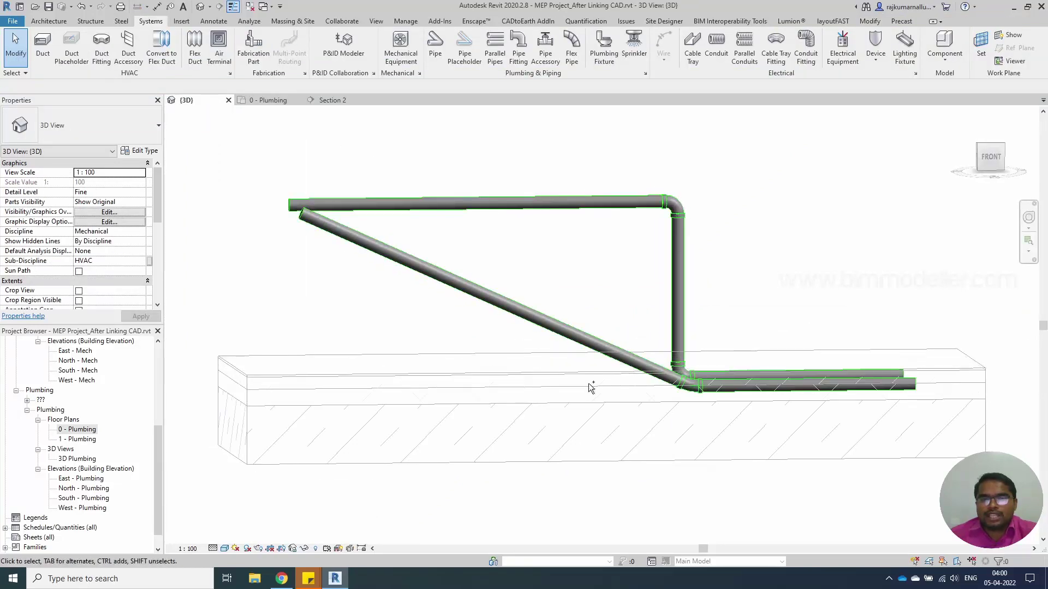
click(80, 6)
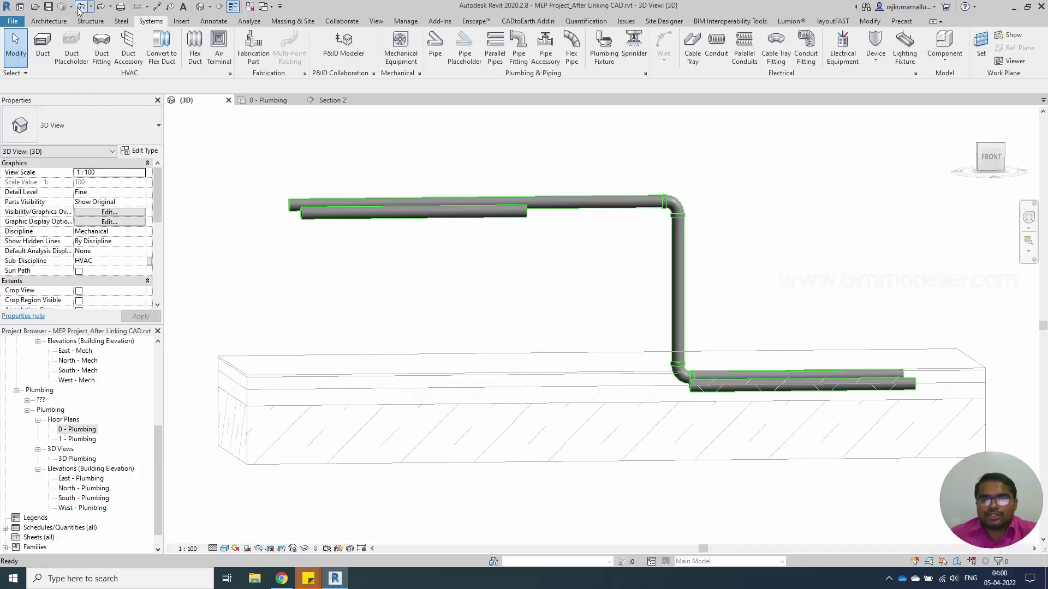
- Try to bridge the second row's gap with a 50 mm pipe drawn from the low pipe to the high one using Change Slope, and undo it
click(273, 100)
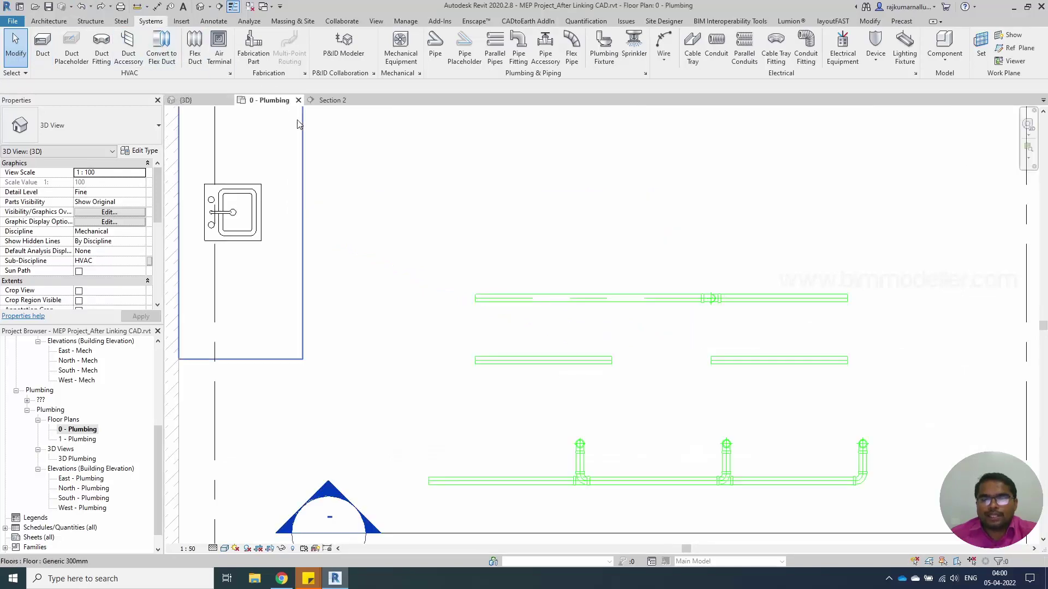
click(567, 356)
click(474, 130)
click(436, 49)
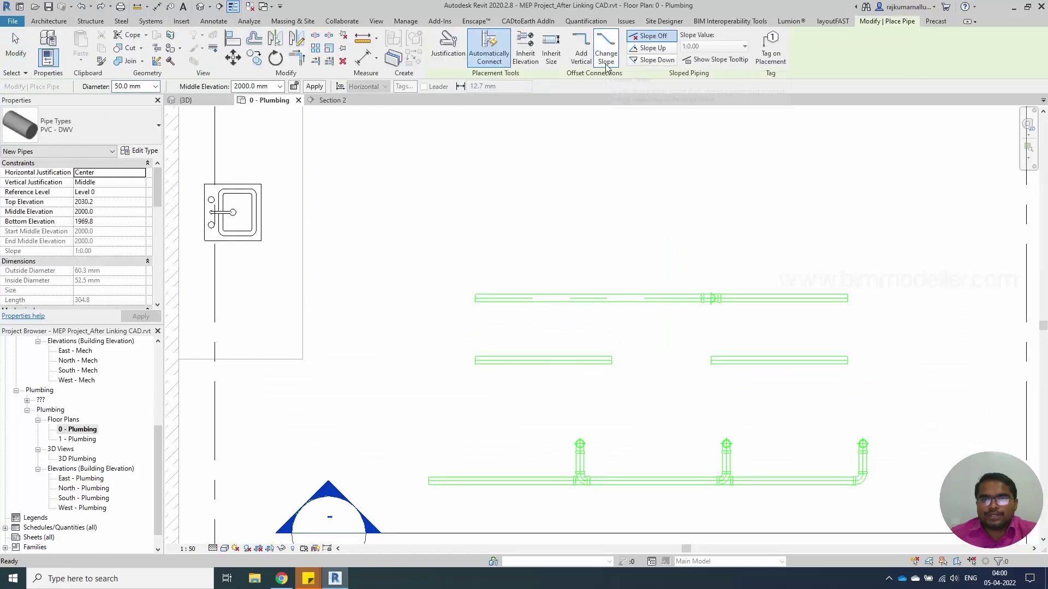
click(607, 61)
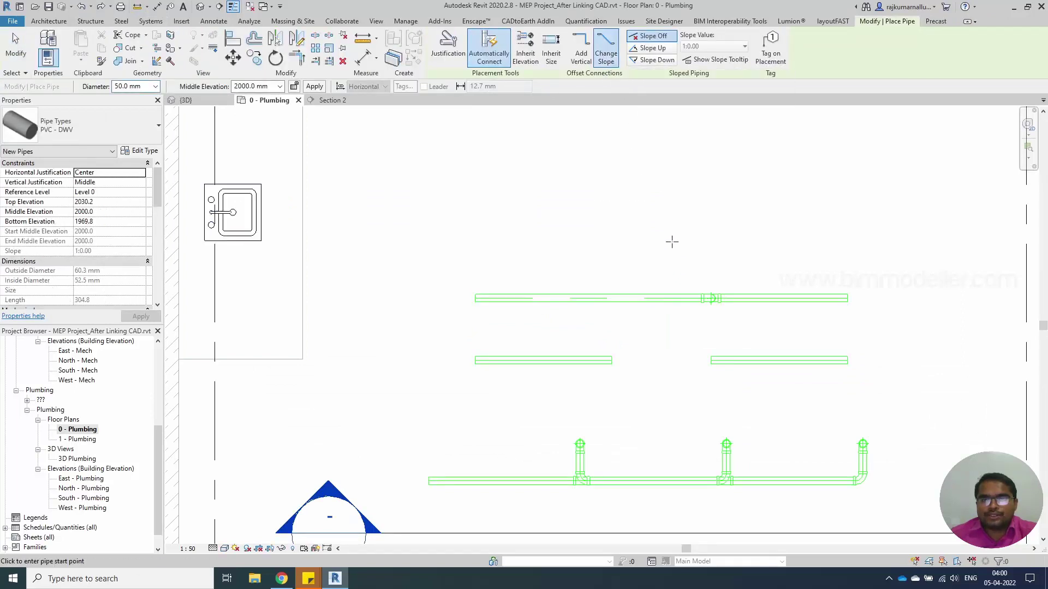
click(628, 360)
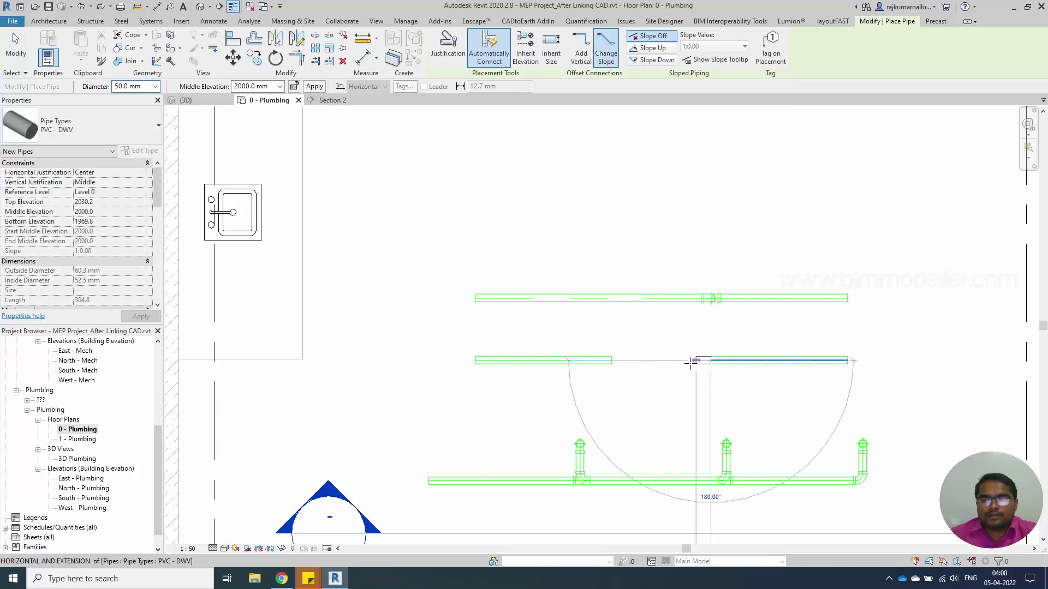
click(611, 360)
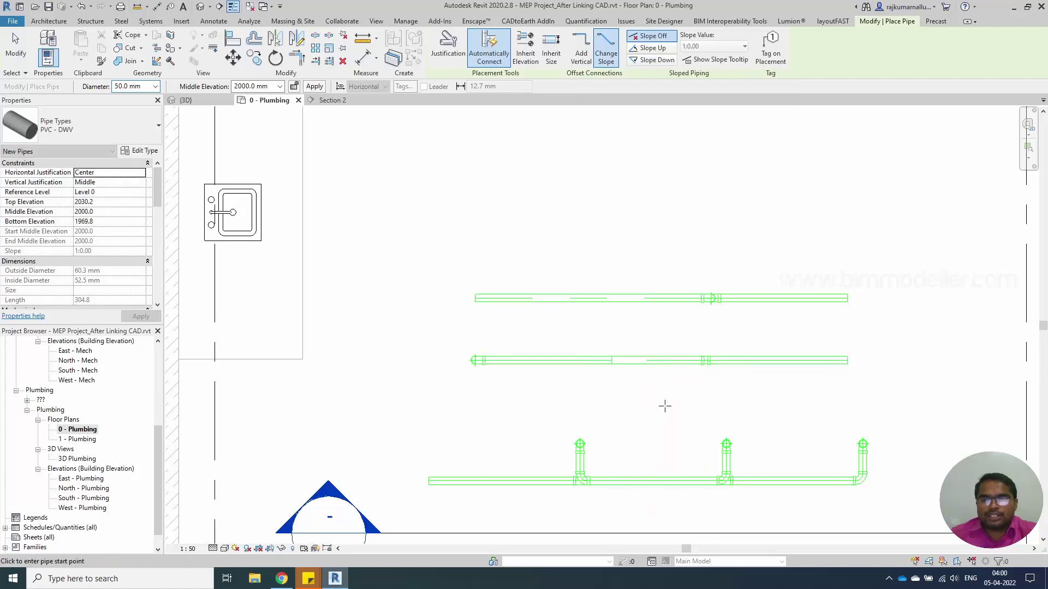
key(Escape)
key(Escape)
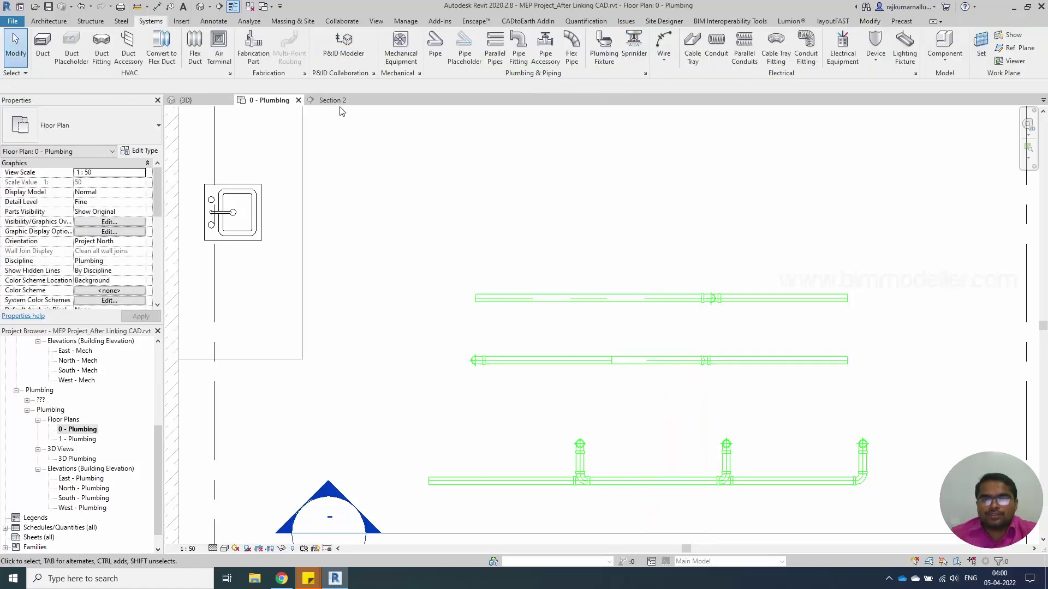
key(ctrl+z)
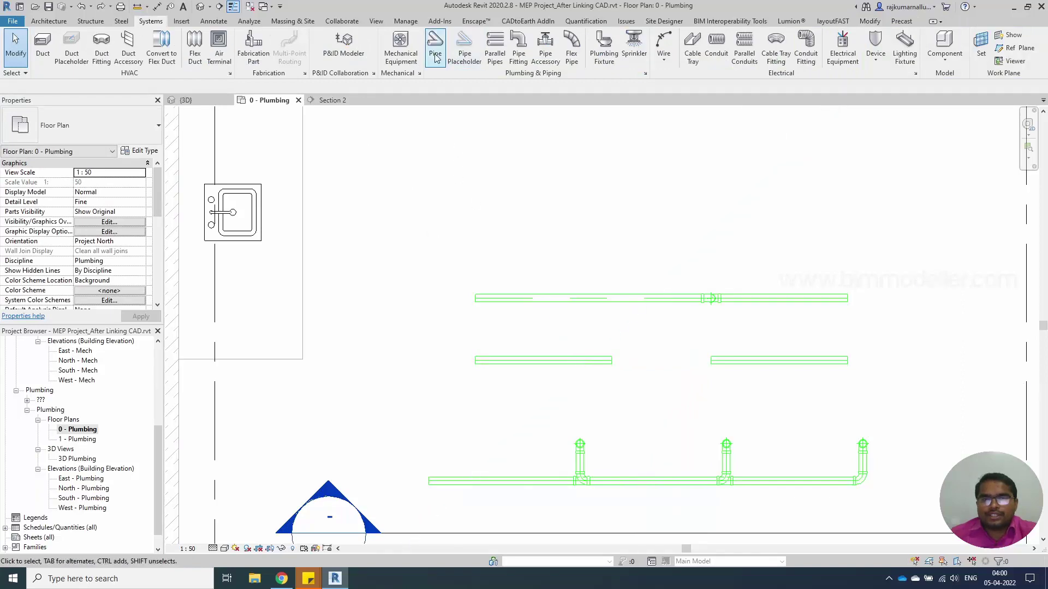
- Draw an 800 mm long, 50 mm diameter pipe from the second row's high pipe end to the low pipe end using Change Slope
click(435, 45)
click(611, 360)
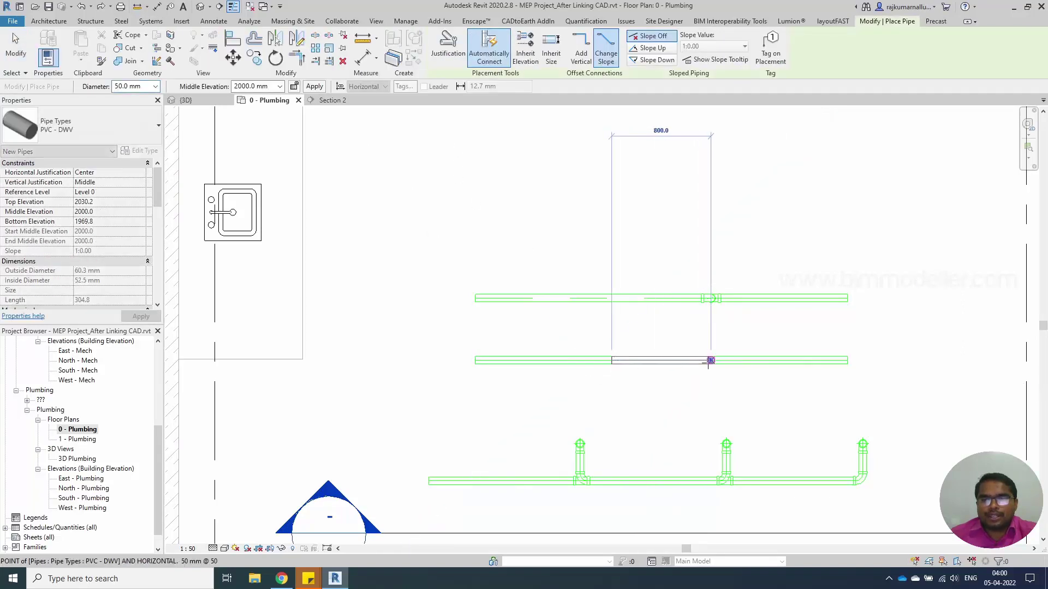
click(711, 361)
key(Escape)
key(Escape)
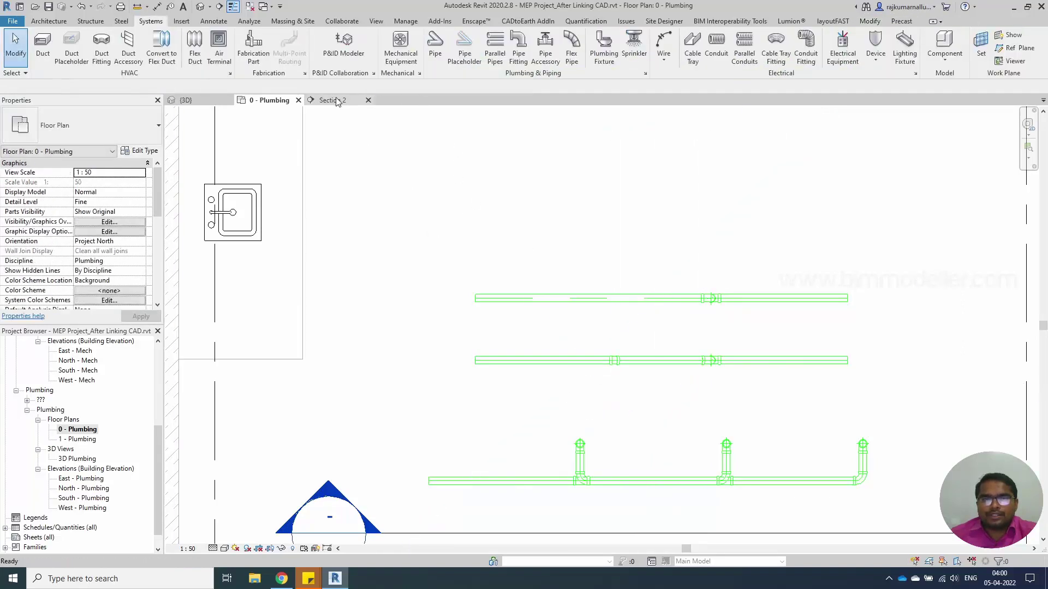
- Inspect the second row's new connection in 3D and return to the three-branch pipe run on the 0 - Plumbing floor plan
click(333, 100)
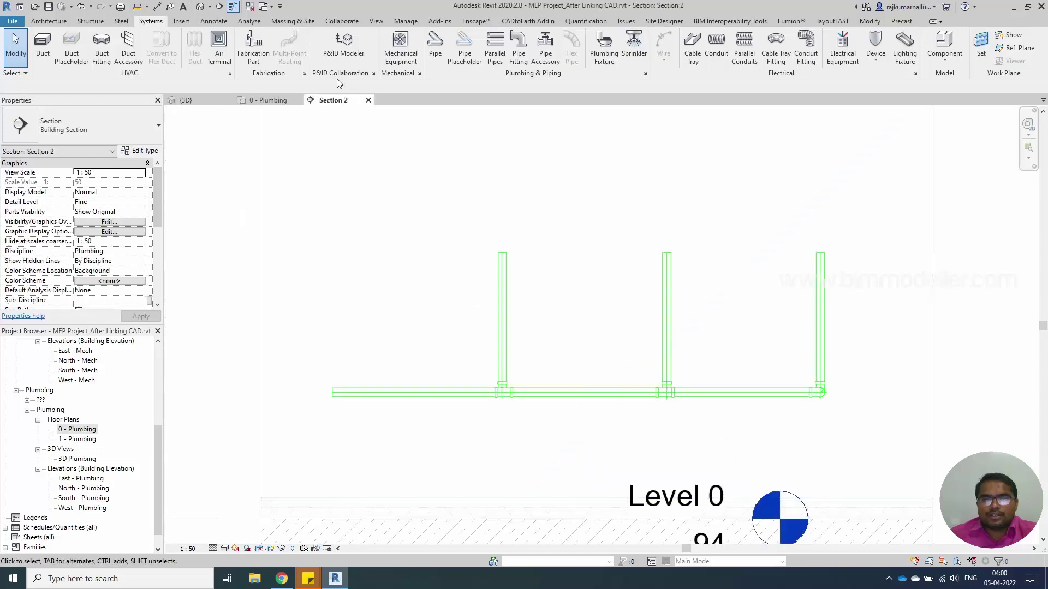
click(194, 100)
shift+middle_drag(578, 311, 533, 253)
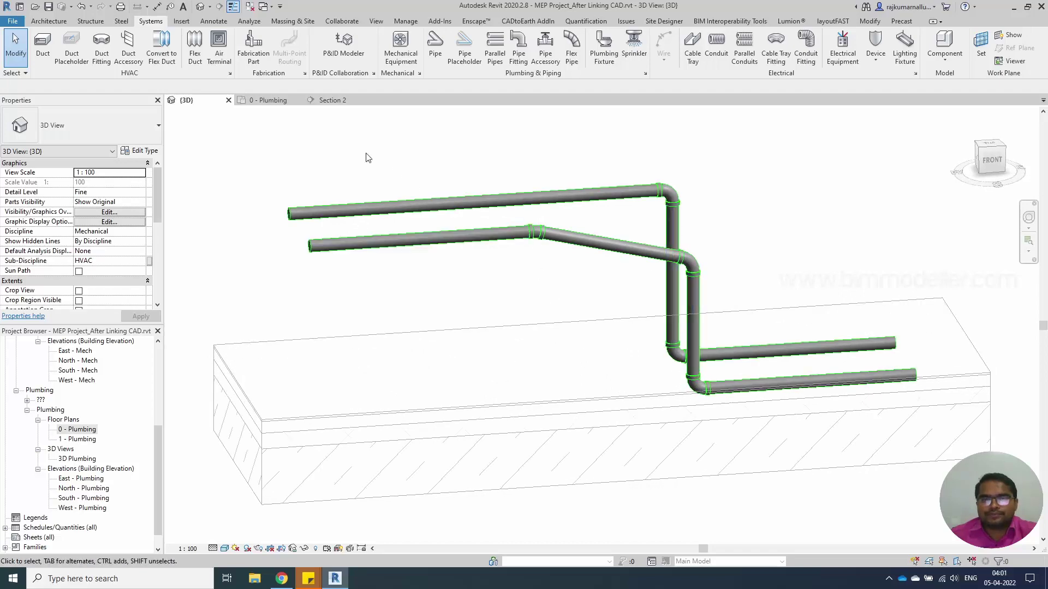
click(270, 101)
middle_drag(522, 454, 517, 352)
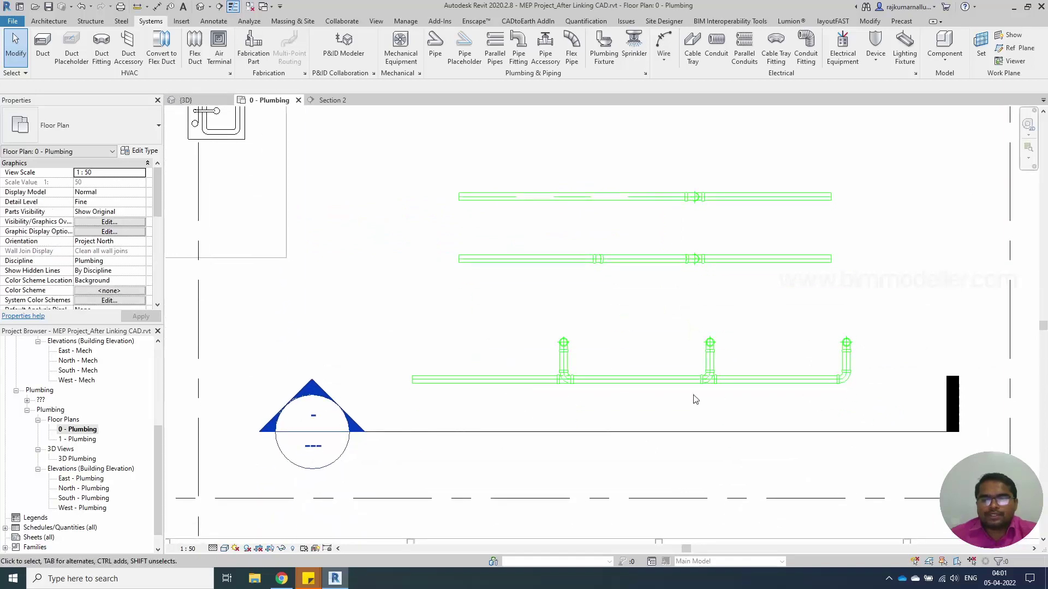
- Examine the three-branch pipe run in the Section 2 view and the 3D view, selecting the connected network to check its layout
click(331, 101)
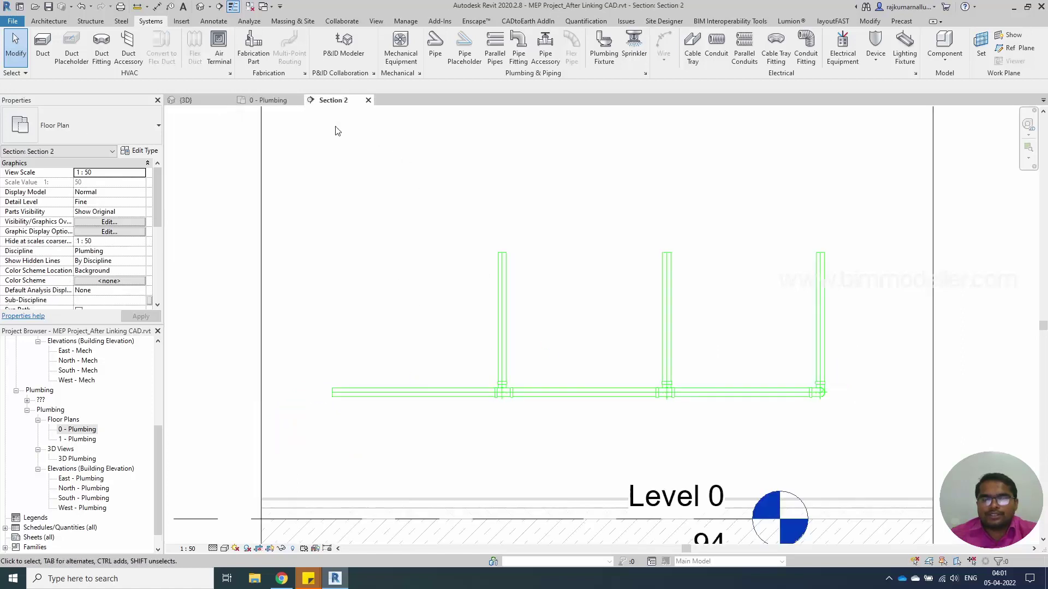
key(Tab)
click(553, 396)
key(ctrl+Tab)
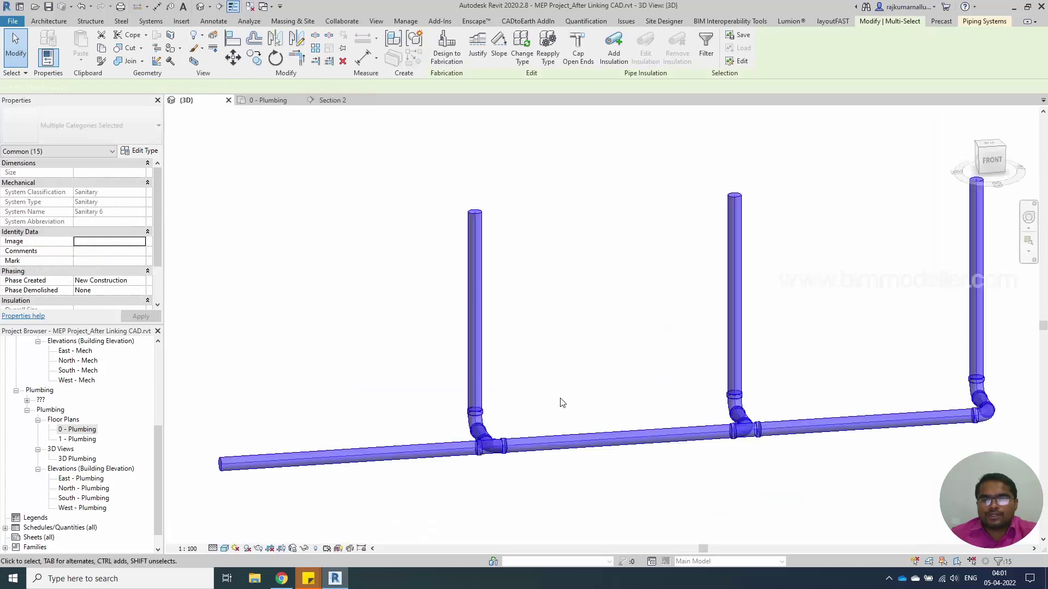
shift+middle_drag(561, 403, 653, 369)
click(693, 482)
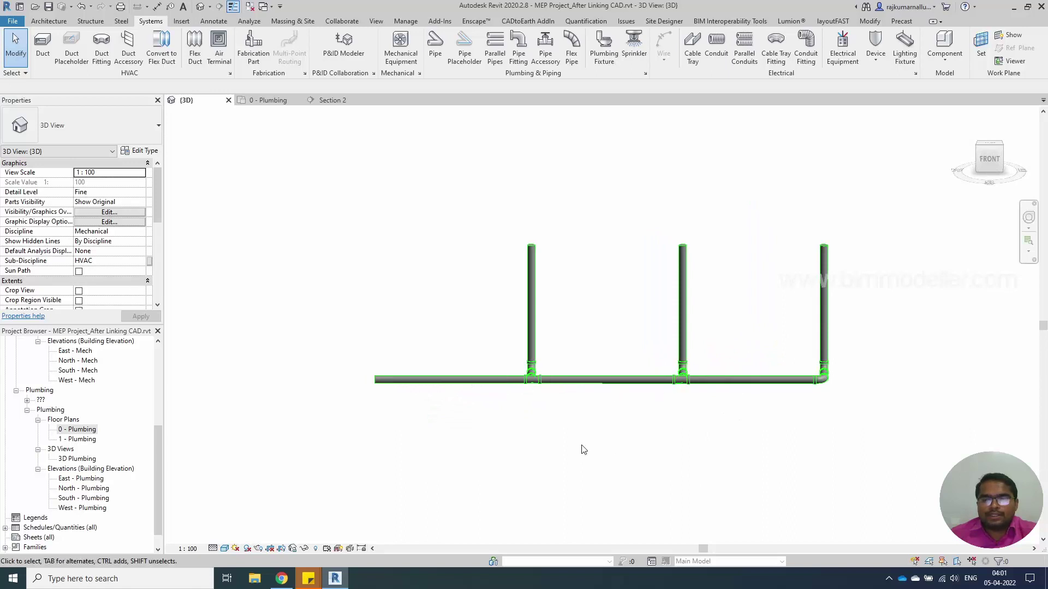
scroll(492, 382, up, 3)
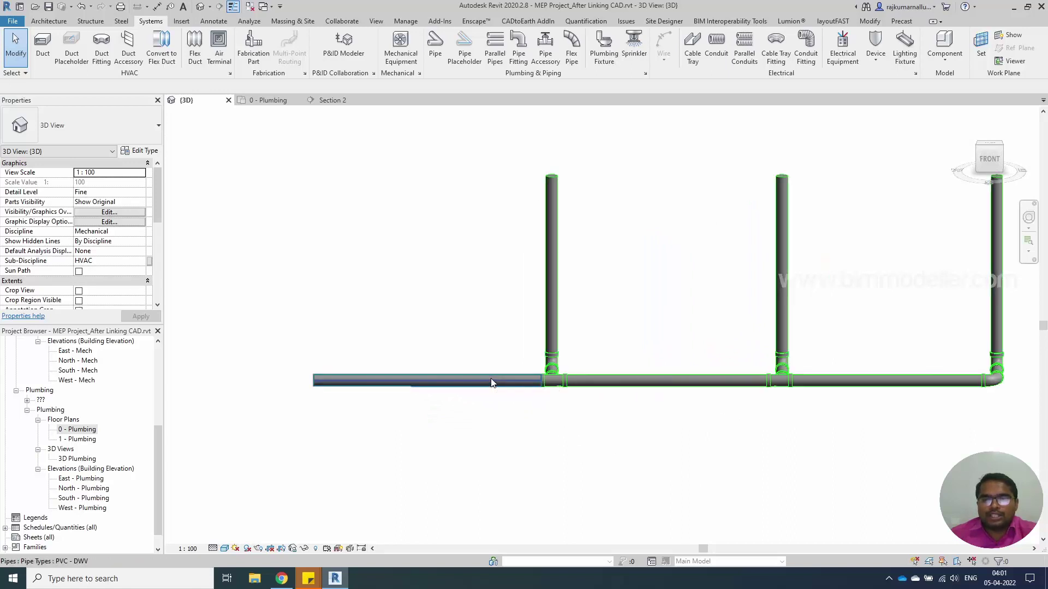
- Apply a 1:100.00 slope to the three-branch run's horizontal main, from its open-end pipe to the bend under the last riser
click(491, 382)
shift+middle_drag(491, 382, 572, 444)
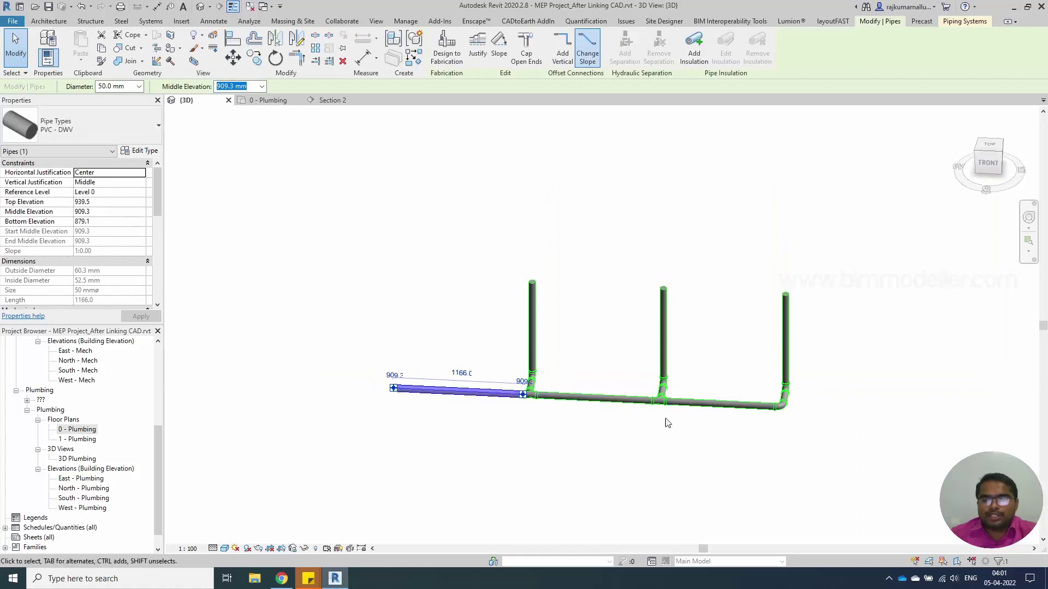
scroll(783, 404, up, 3)
key(Tab)
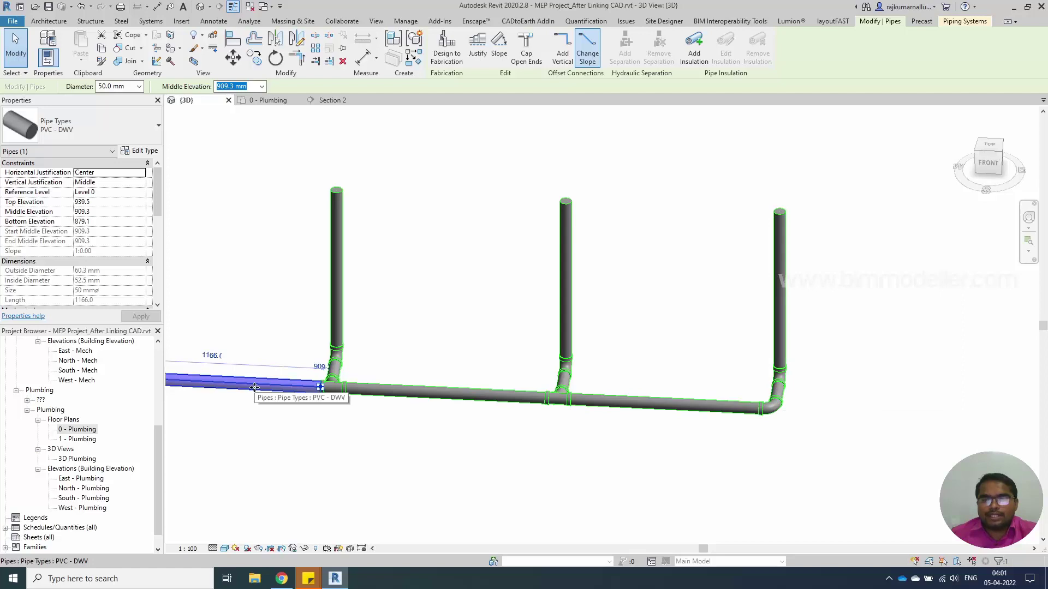
key(Escape)
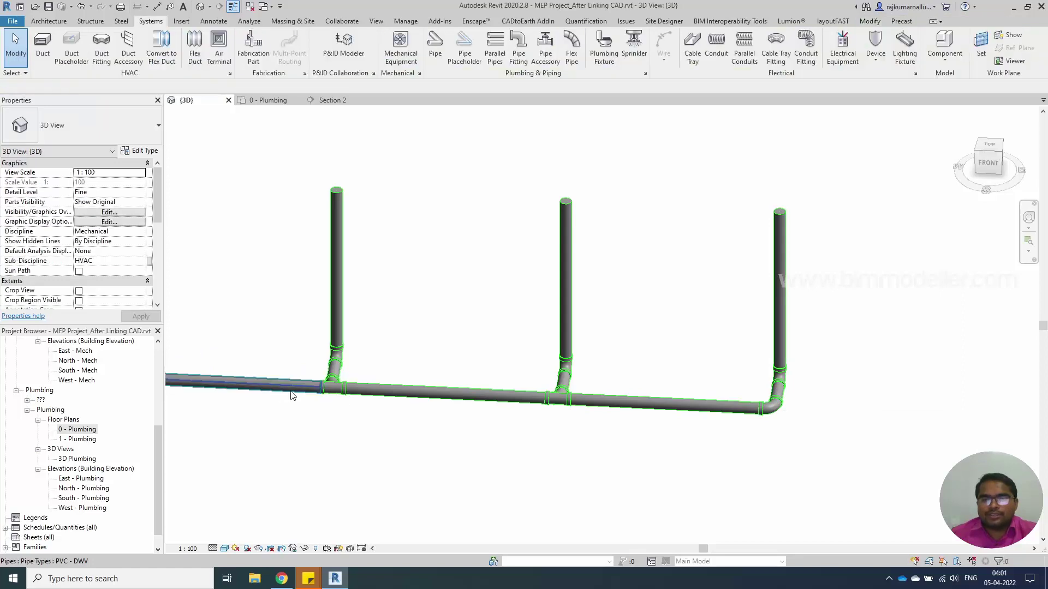
key(Tab)
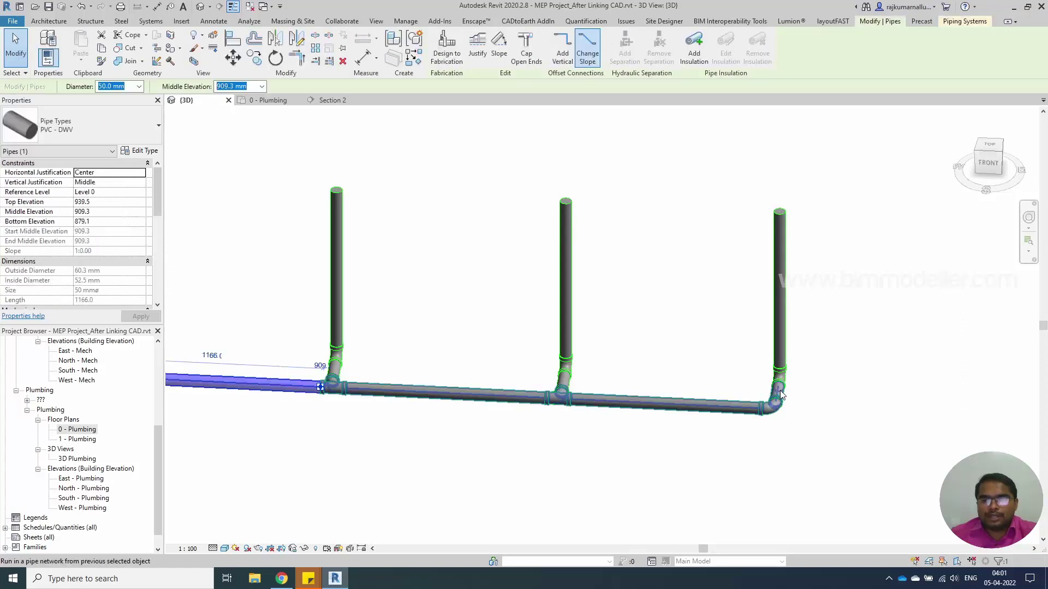
click(781, 394)
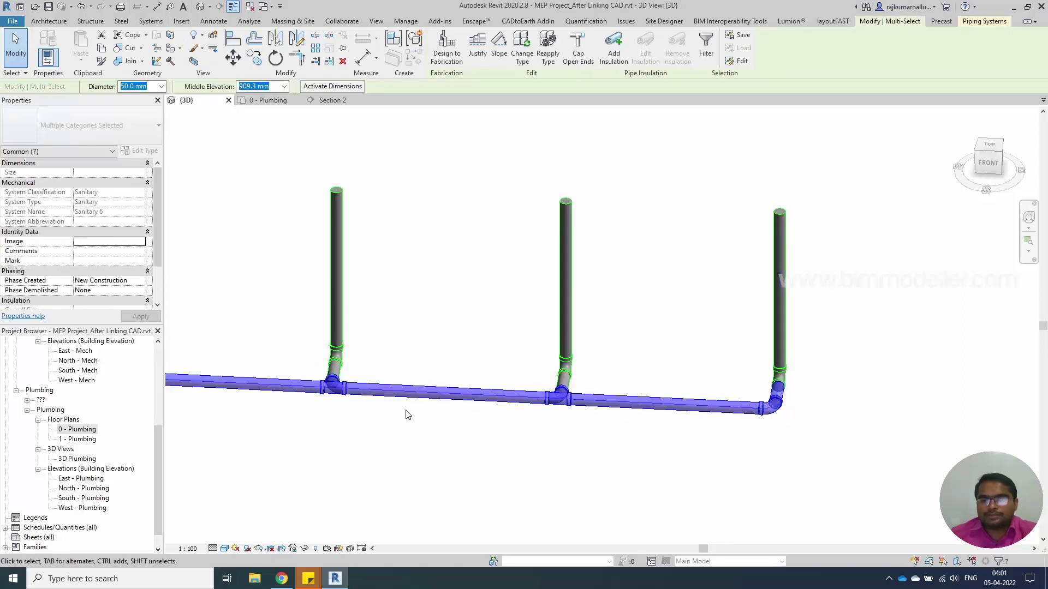
mouse_move(456, 441)
shift+middle_down()
mouse_move(557, 428)
mouse_move(435, 423)
mouse_move(486, 440)
mouse_move(464, 431)
shift+middle_up()
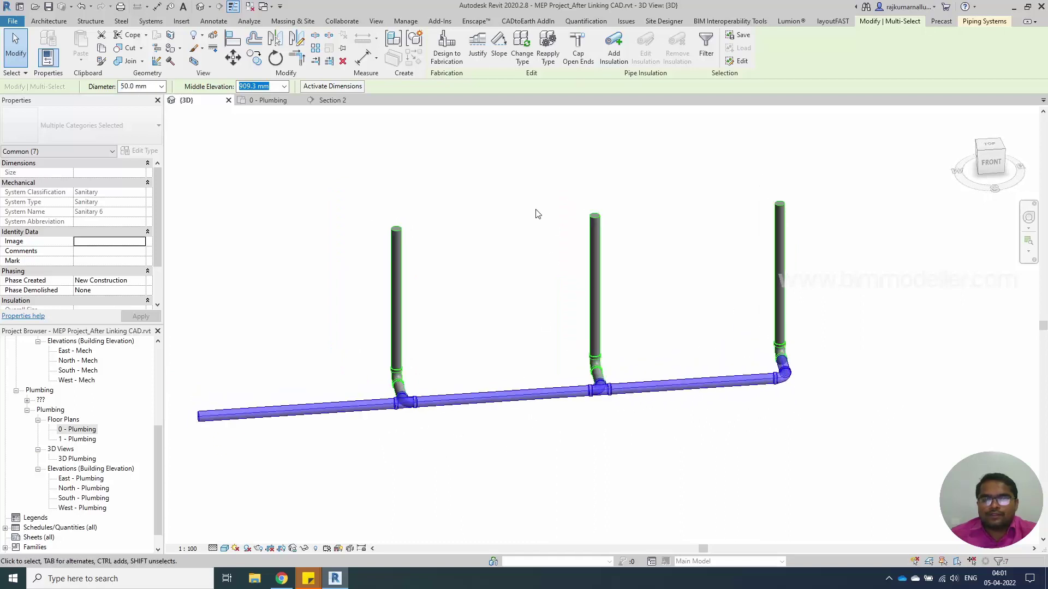
click(497, 65)
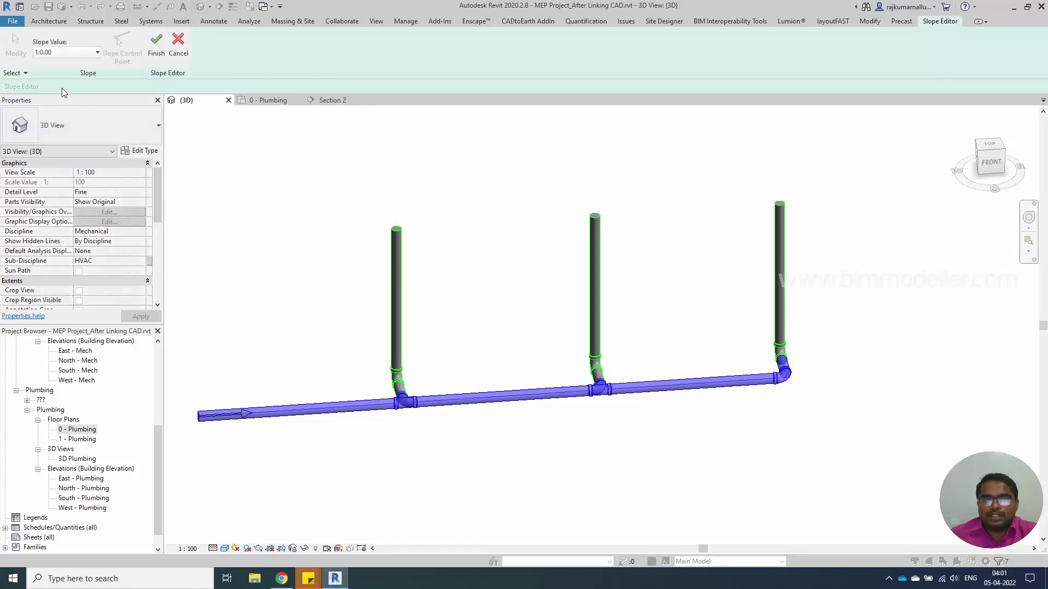
click(60, 51)
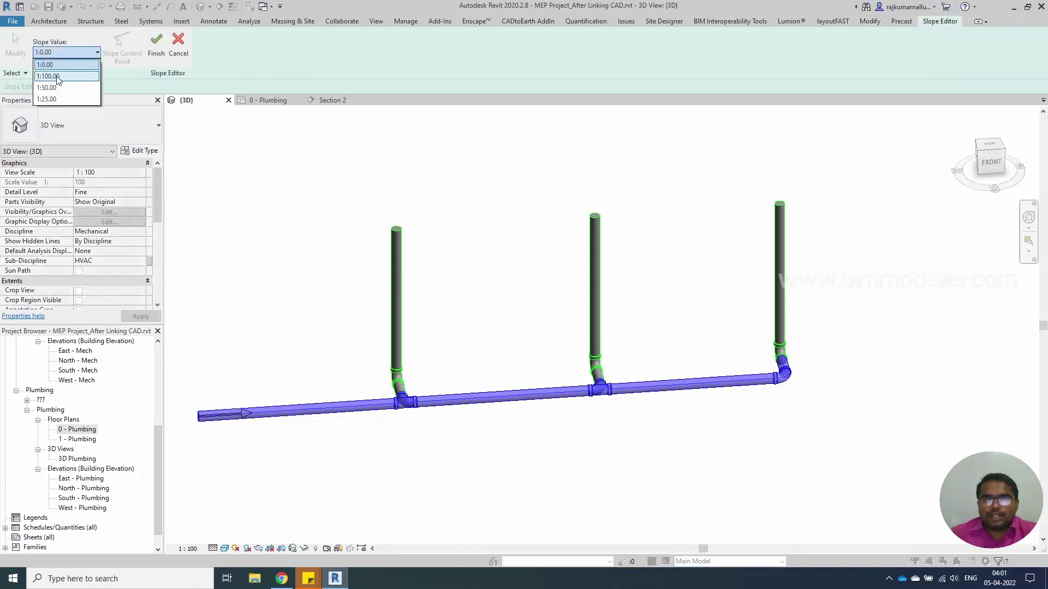
click(58, 76)
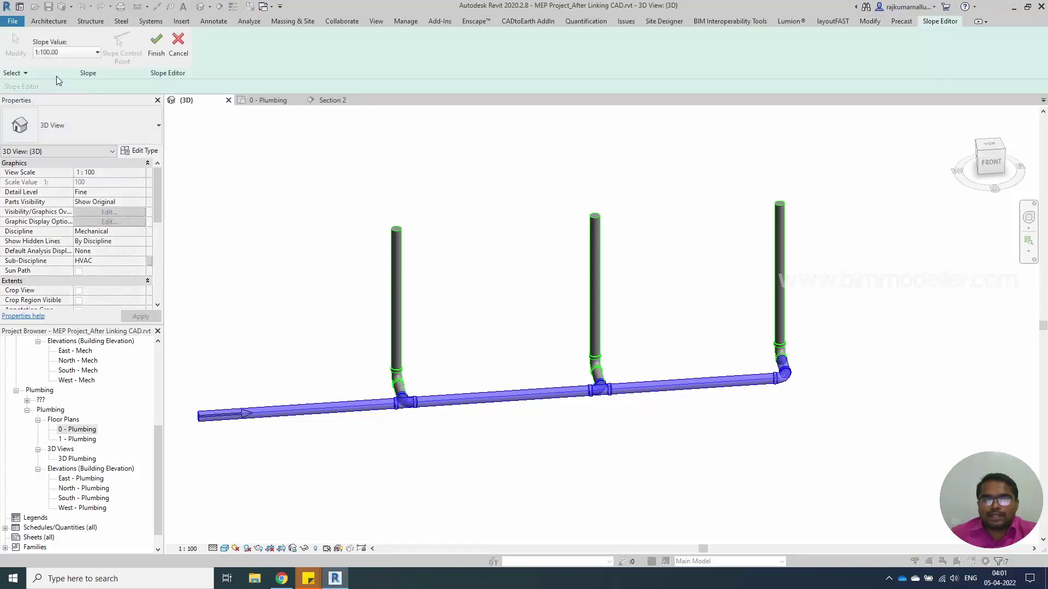
click(156, 46)
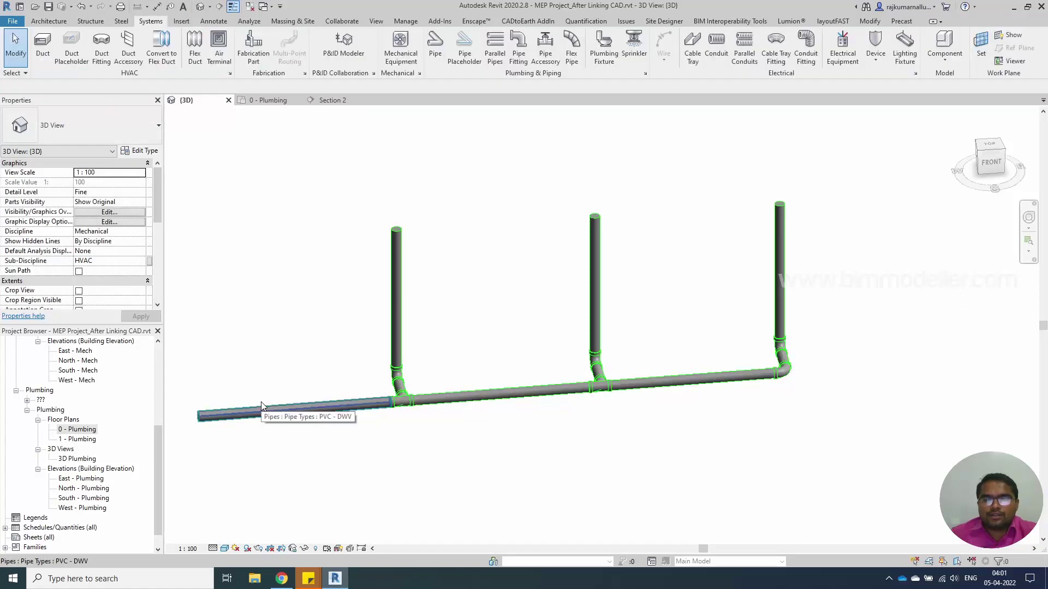
- Inspect the slope and end elevations of the main's middle, open-end and far-end pipes in 3D
middle_drag(244, 456, 336, 459)
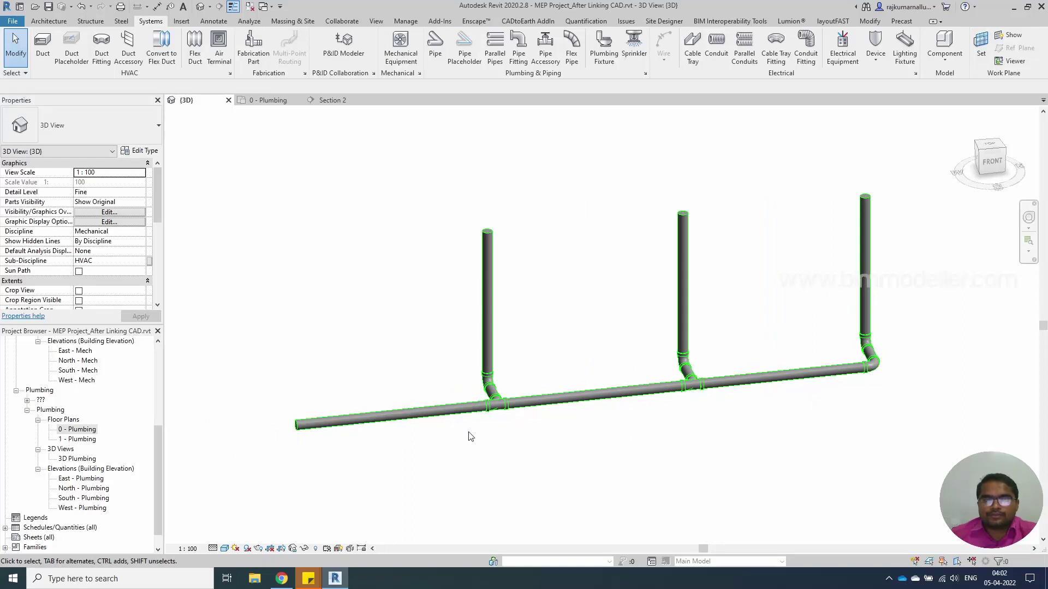
shift+middle_drag(728, 457, 614, 400)
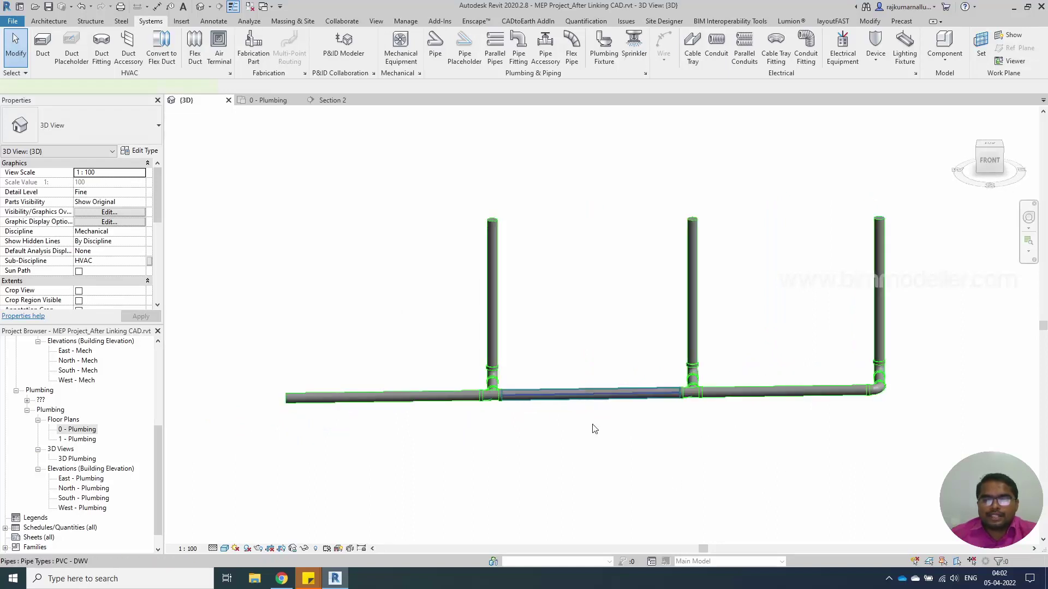
click(595, 394)
scroll(627, 431, up, 3)
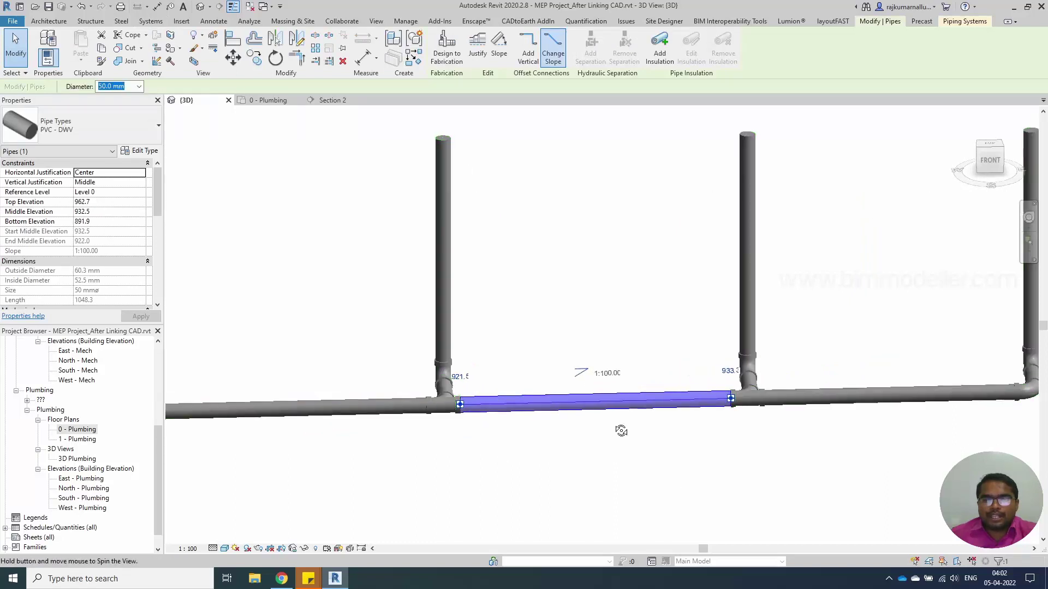
shift+middle_drag(628, 431, 626, 443)
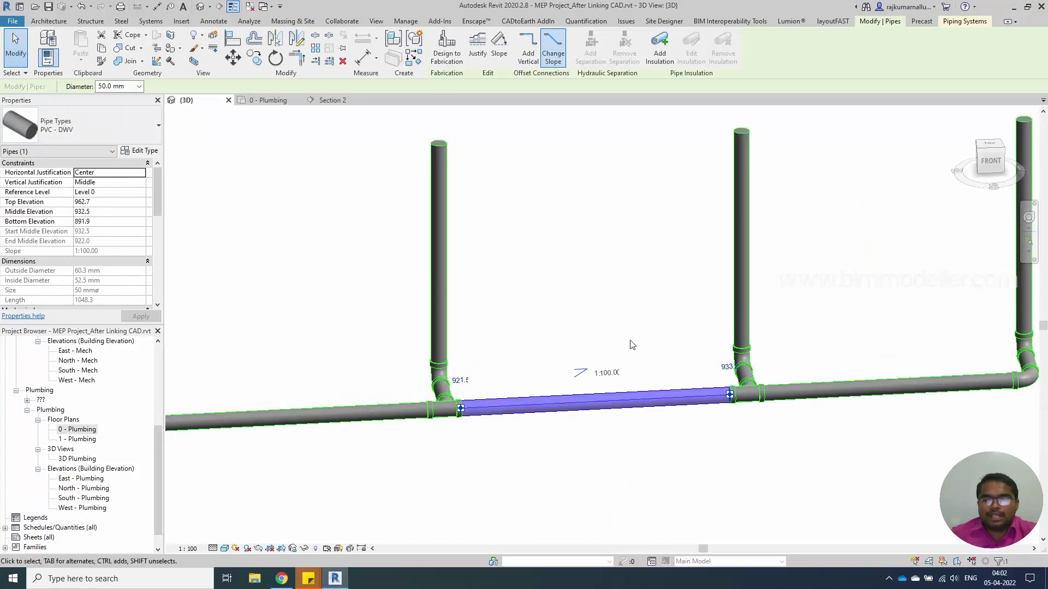
scroll(608, 350, down, 2)
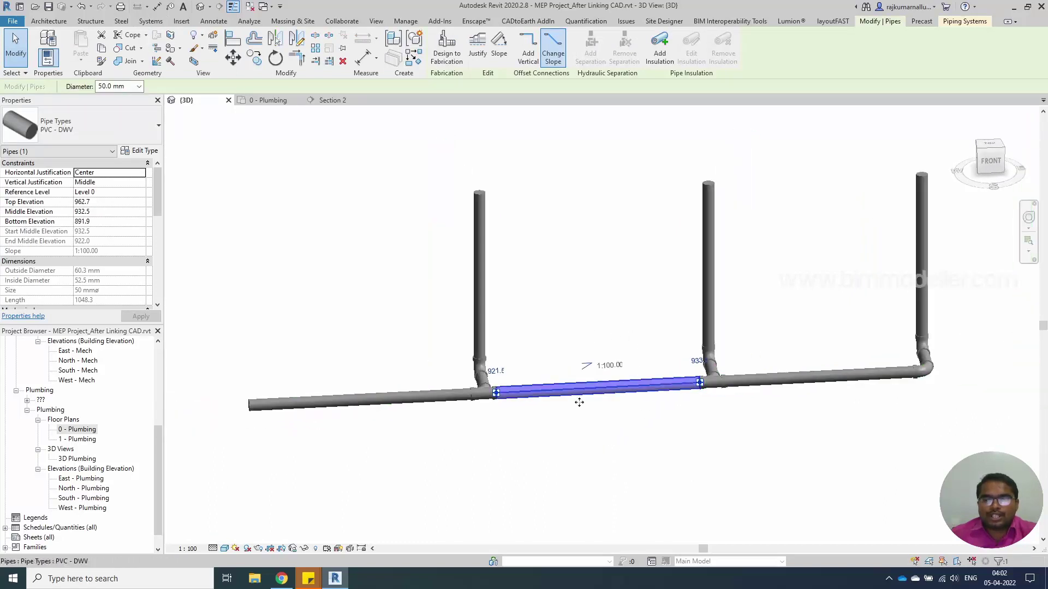
click(397, 402)
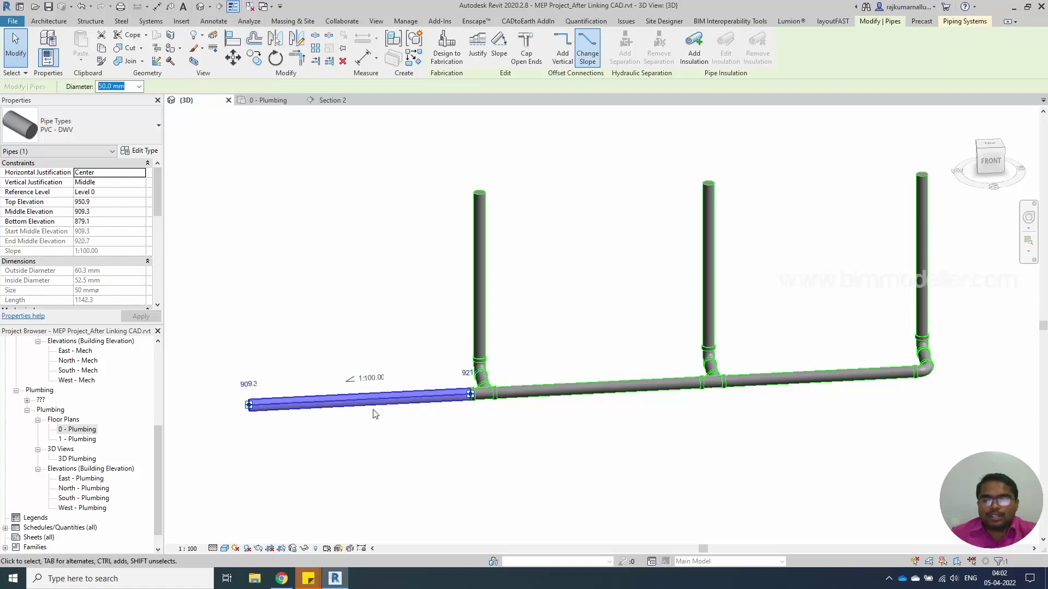
click(830, 382)
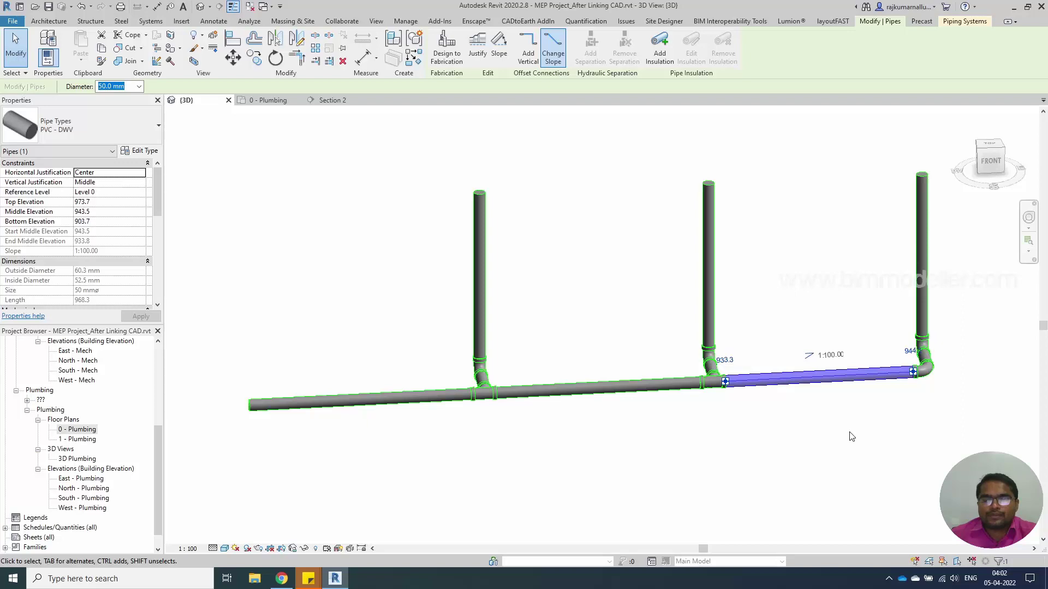
key(Escape)
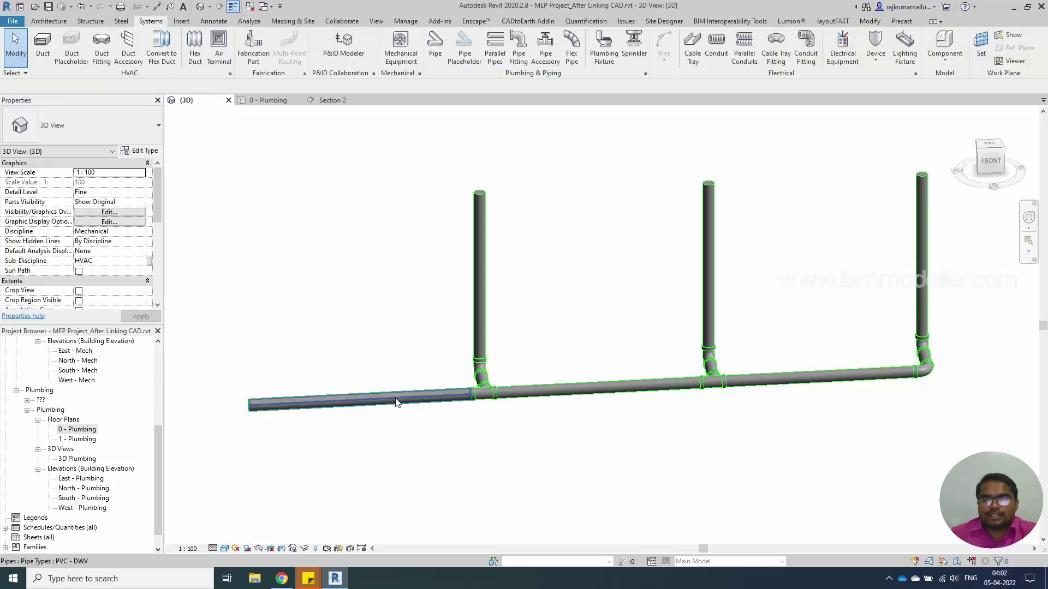
- Reset the slope of the horizontal main to 1:0.00, from its open-end pipe to the bend under the last riser
click(397, 403)
shift+middle_drag(965, 410, 934, 435)
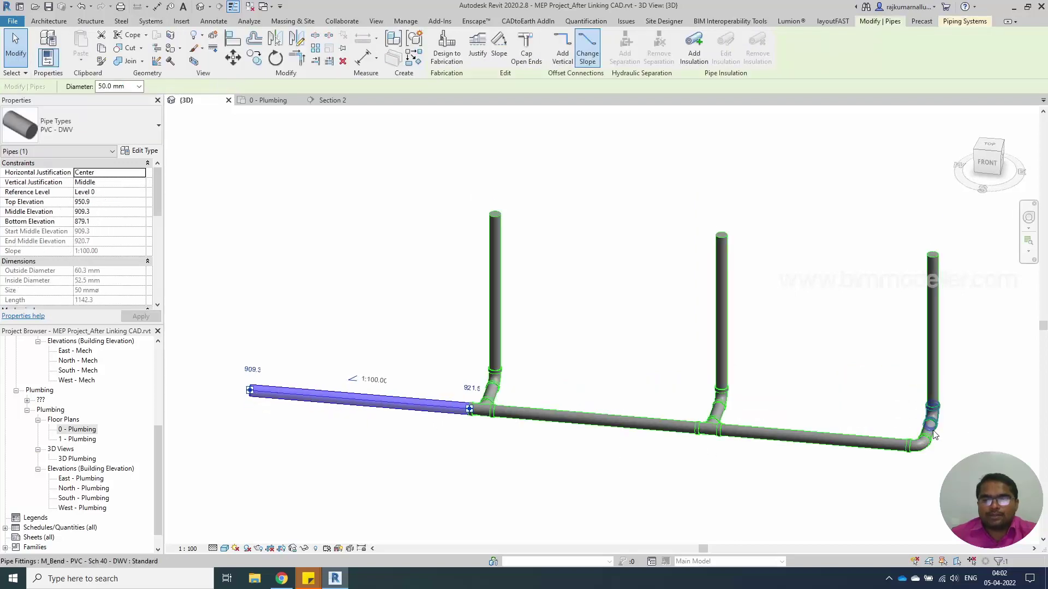
scroll(934, 435, up, 2)
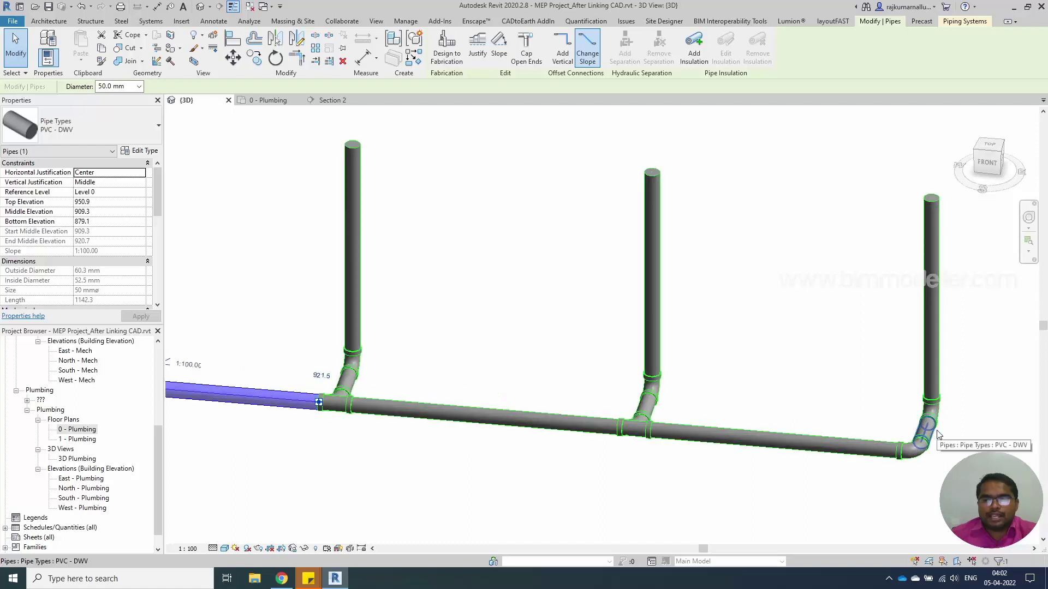
key(Tab)
click(934, 434)
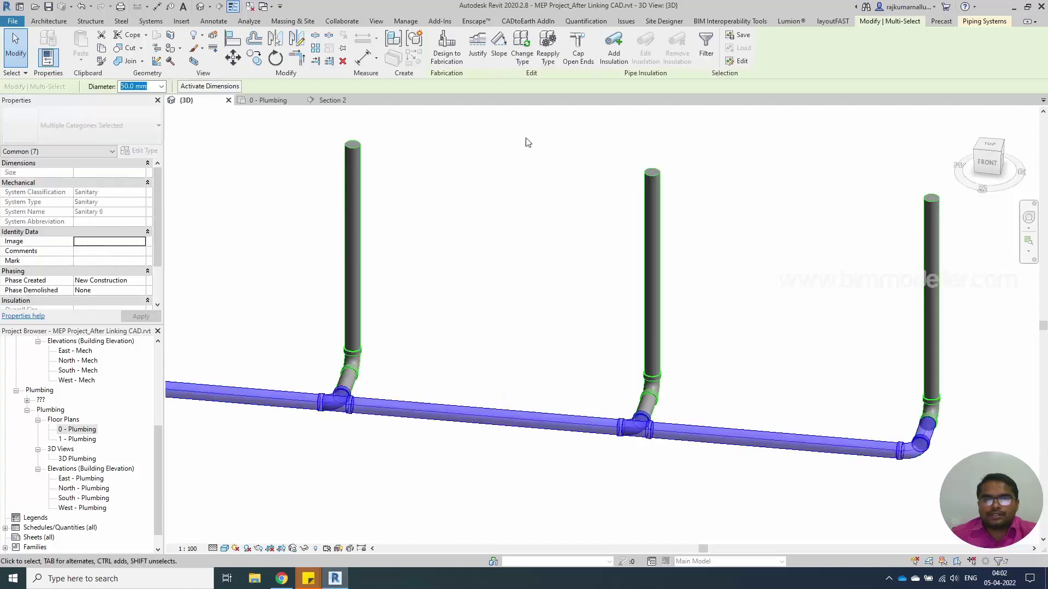
click(499, 50)
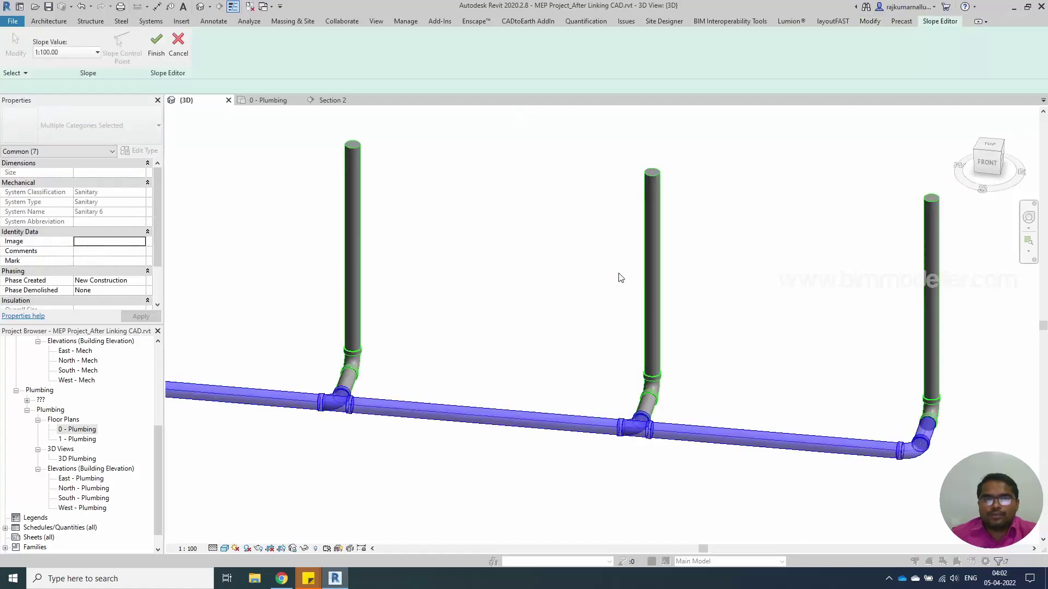
click(63, 53)
click(64, 67)
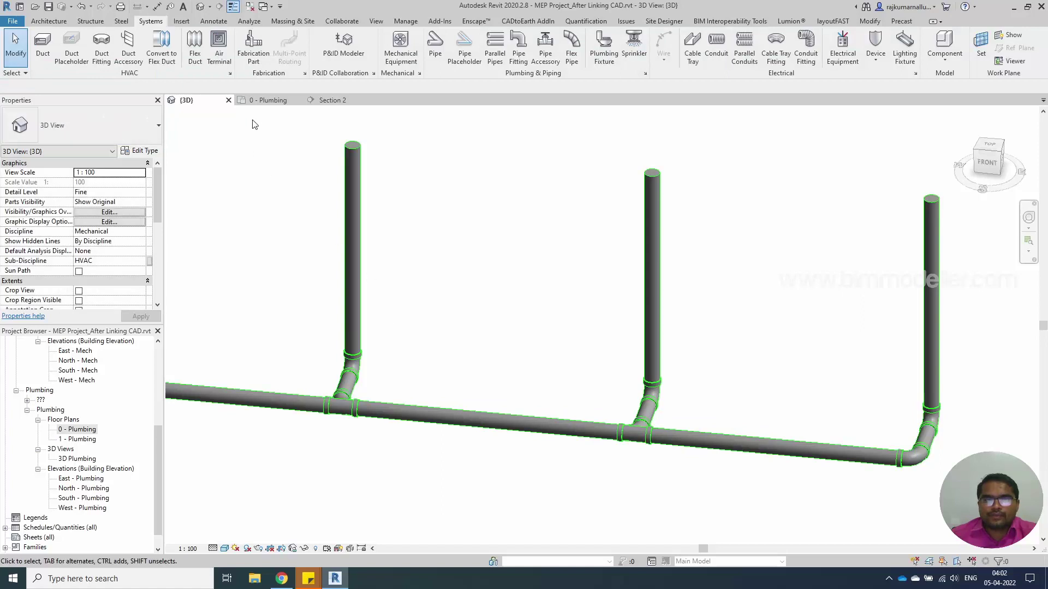
- Move the section line on the 0 - Plumbing floor plan to just above the first row of straight pipes
click(266, 101)
scroll(453, 344, down, 2)
scroll(452, 350, up, 1)
middle_drag(453, 351, 455, 370)
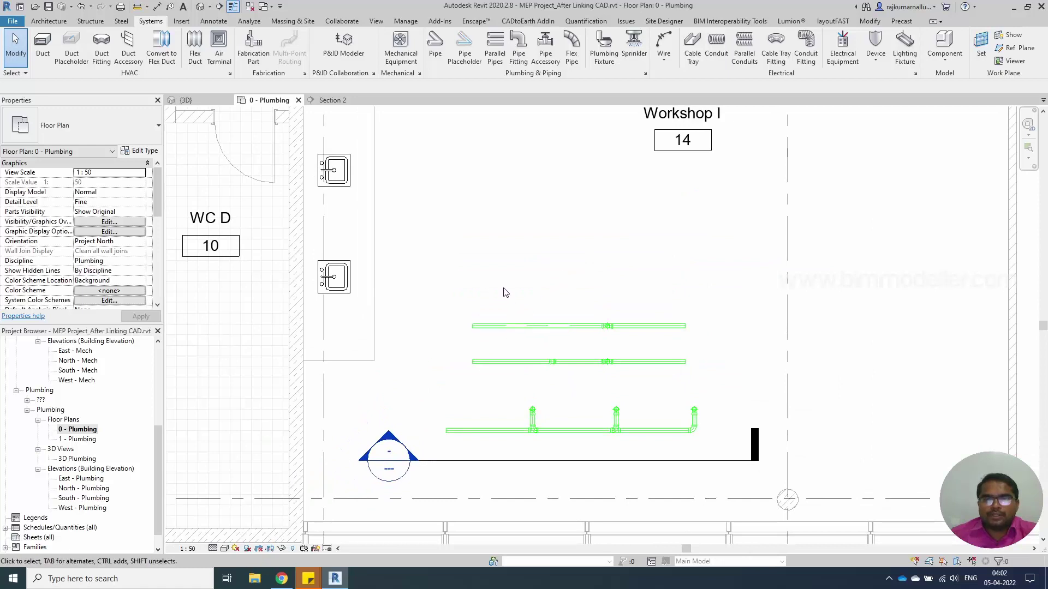
scroll(502, 289, up, 1)
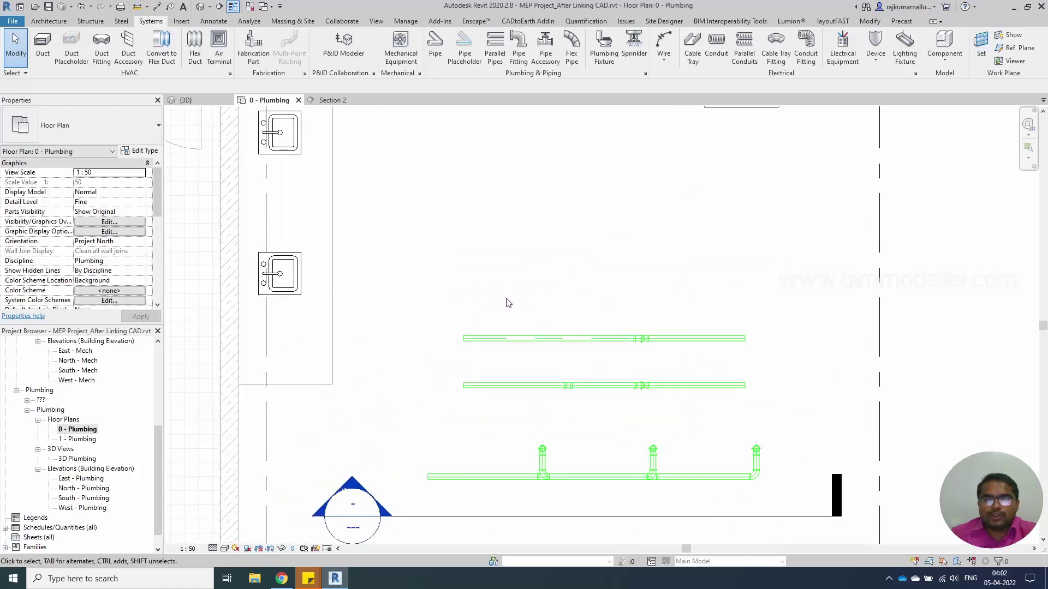
scroll(525, 306, down, 1)
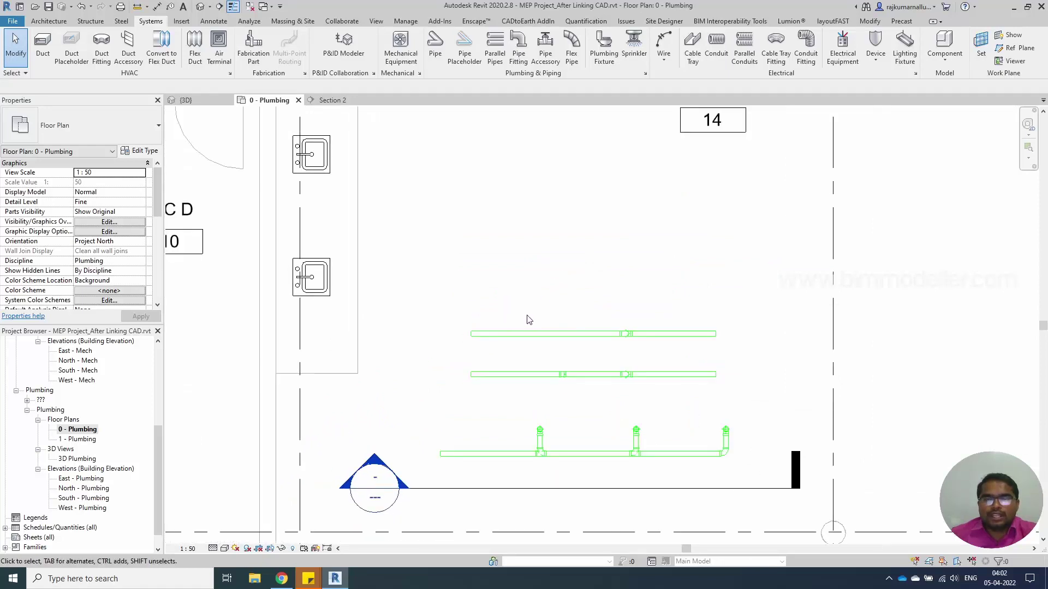
click(521, 490)
drag(552, 488, 583, 315)
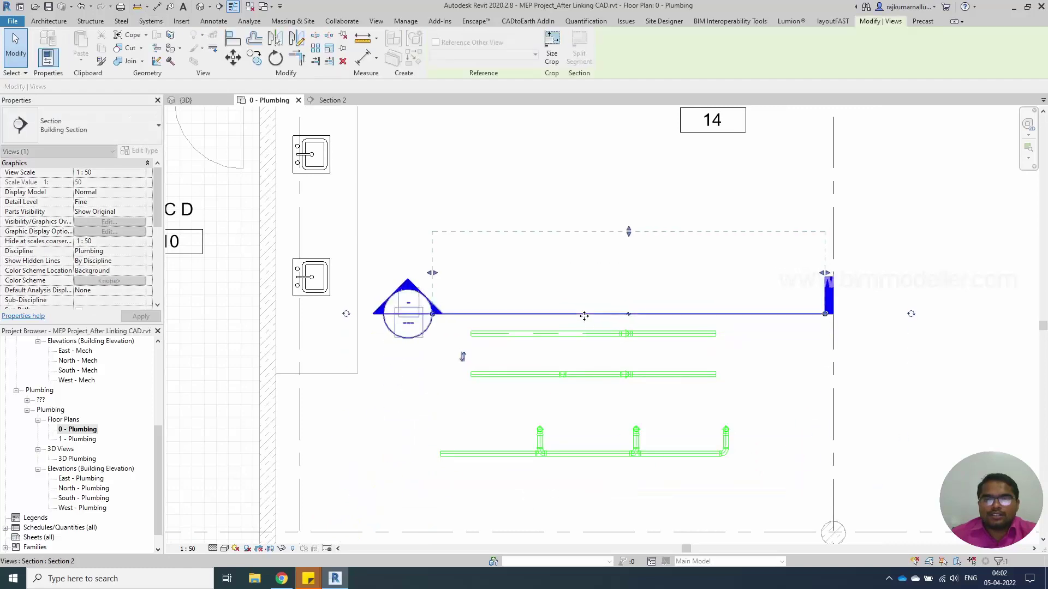
key(Escape)
- Draw a 50 mm PVC - DWV pipe run with two bends above the section line, sloping up 1:100.00 from a 909.3 mm middle elevation
click(505, 343)
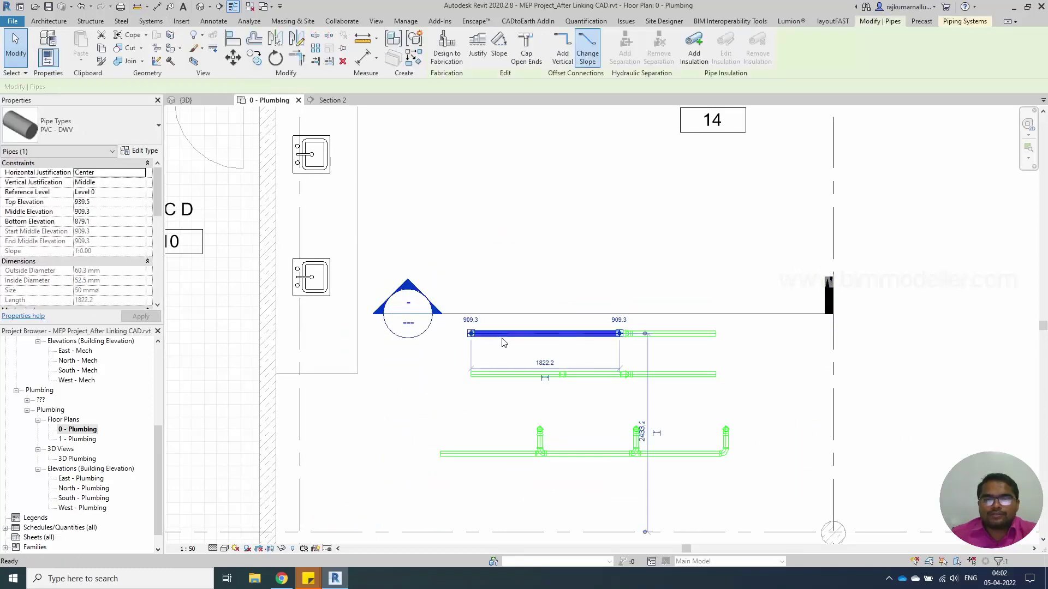
key(p)
key(i)
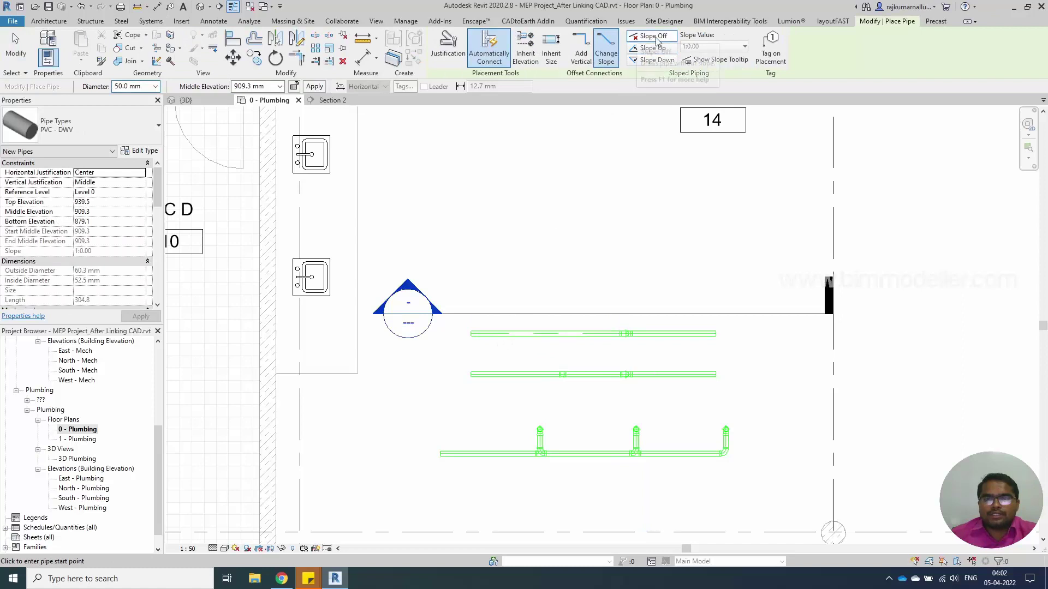
click(650, 48)
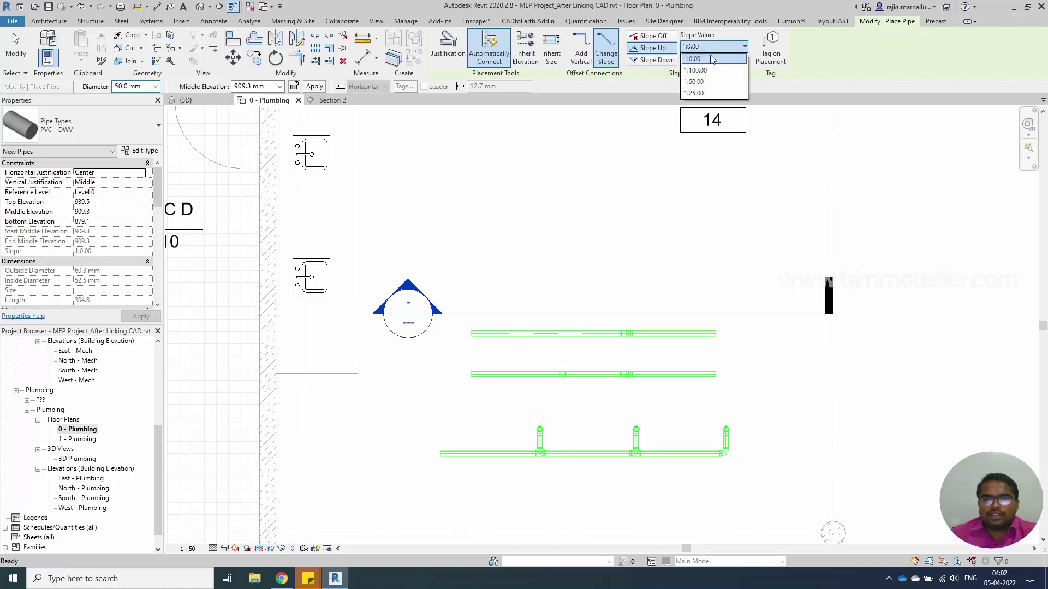
click(709, 70)
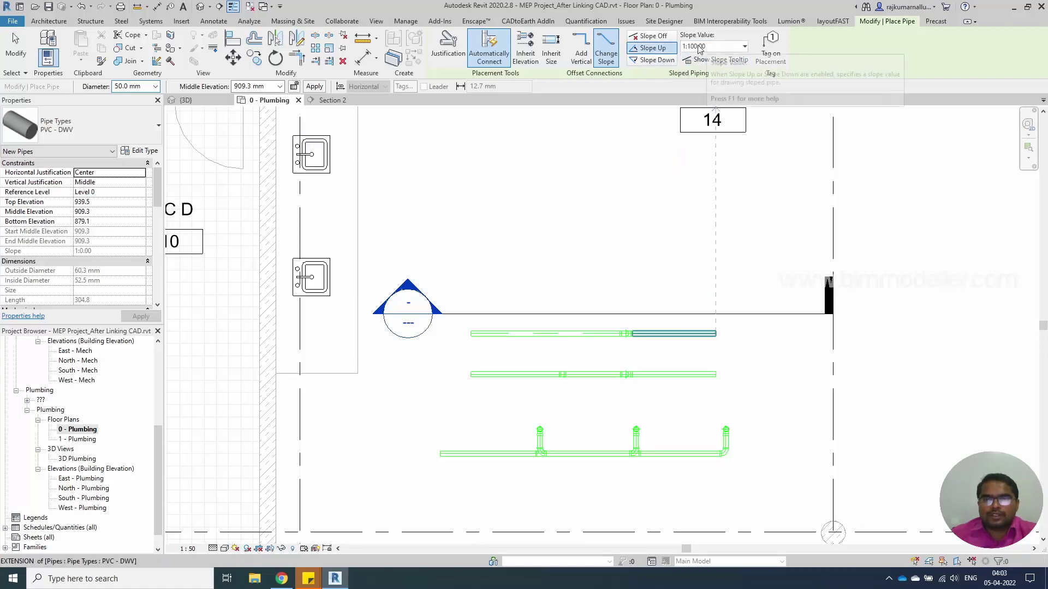
click(487, 249)
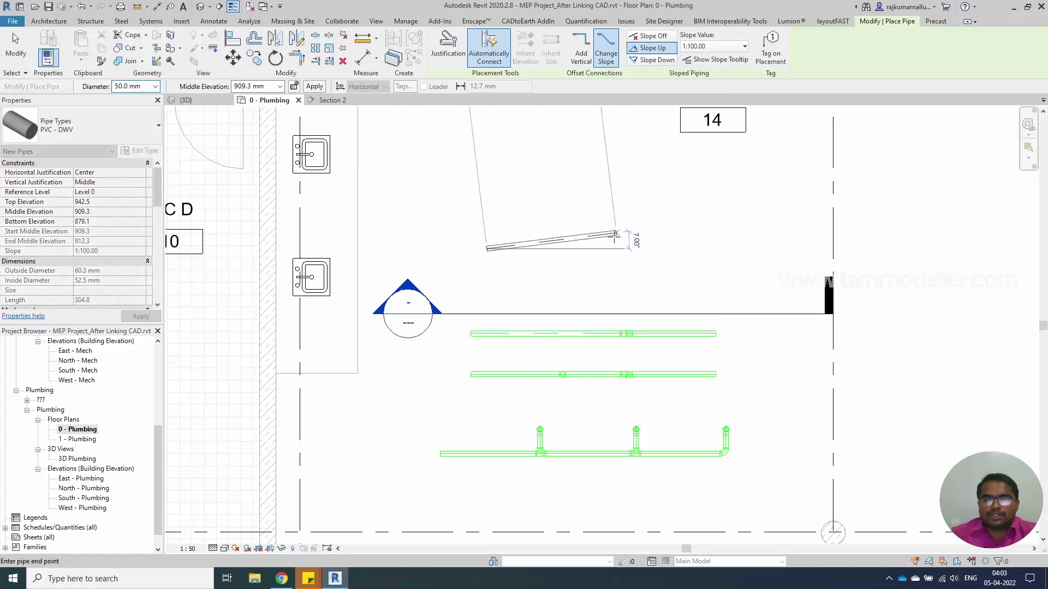
click(619, 249)
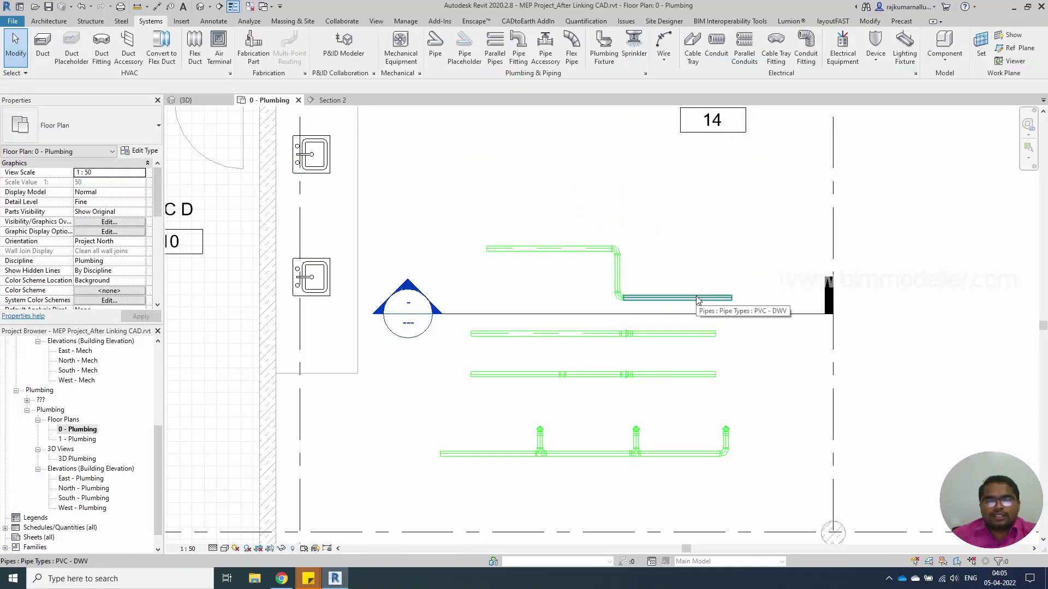
- Isolate the new two-bend pipe run in a 3D view and inspect its first pipe's slope and end elevations from the front
key(Tab)
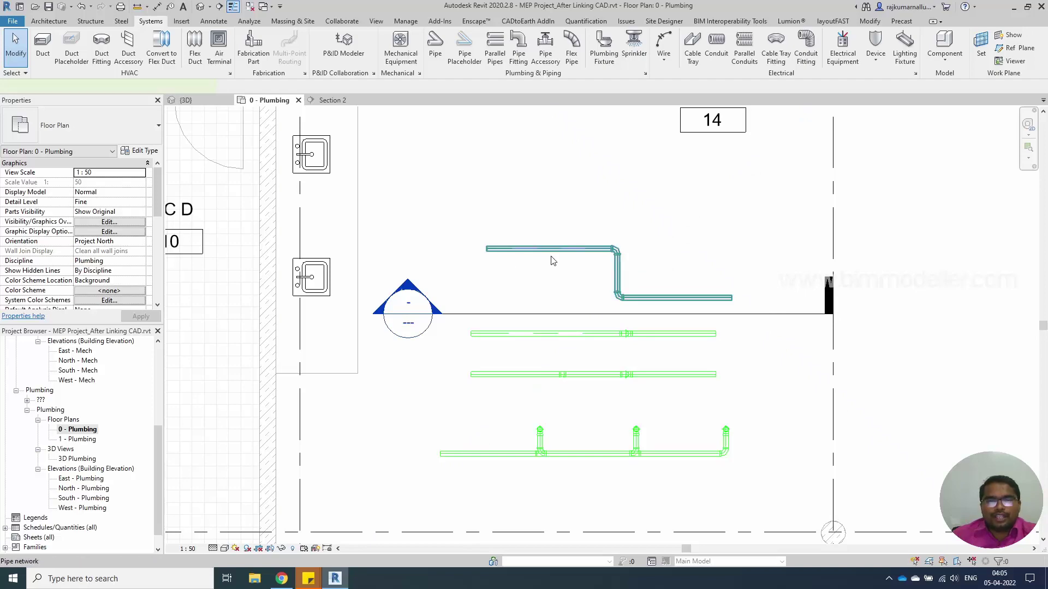
click(551, 256)
key(b)
key(x)
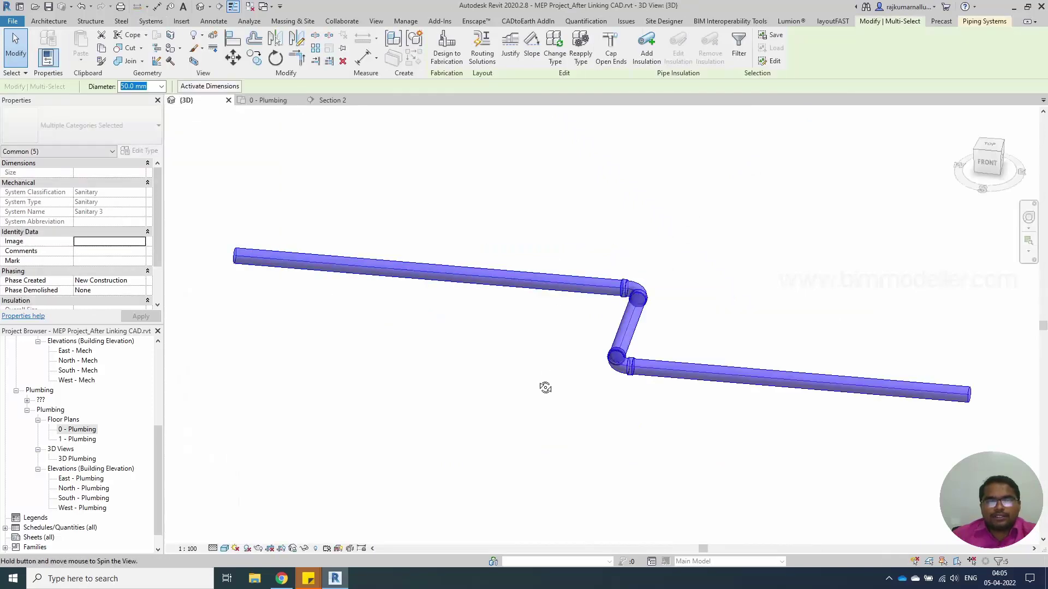
shift+middle_drag(545, 388, 565, 239)
click(491, 315)
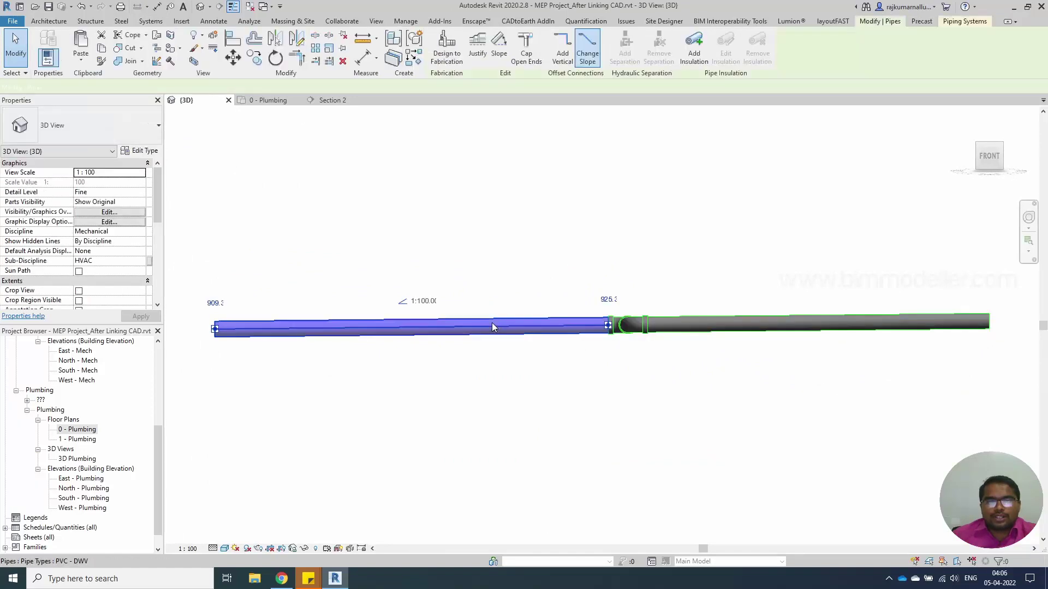
click(492, 322)
click(506, 365)
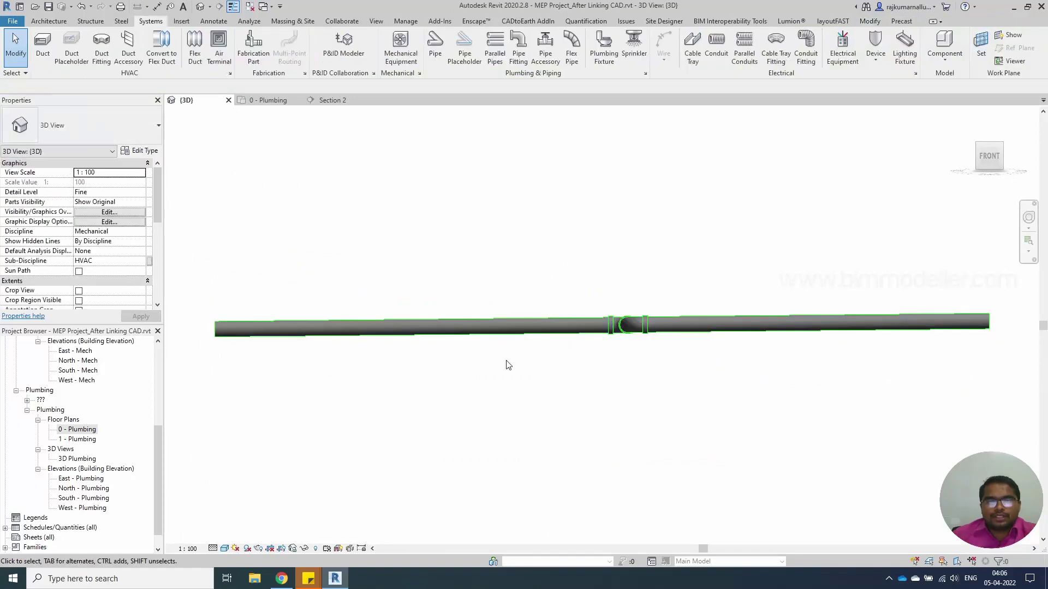
- Reset the slope of the whole two-bend pipe run to 1:0.00 with the slope editor
key(Tab)
click(508, 333)
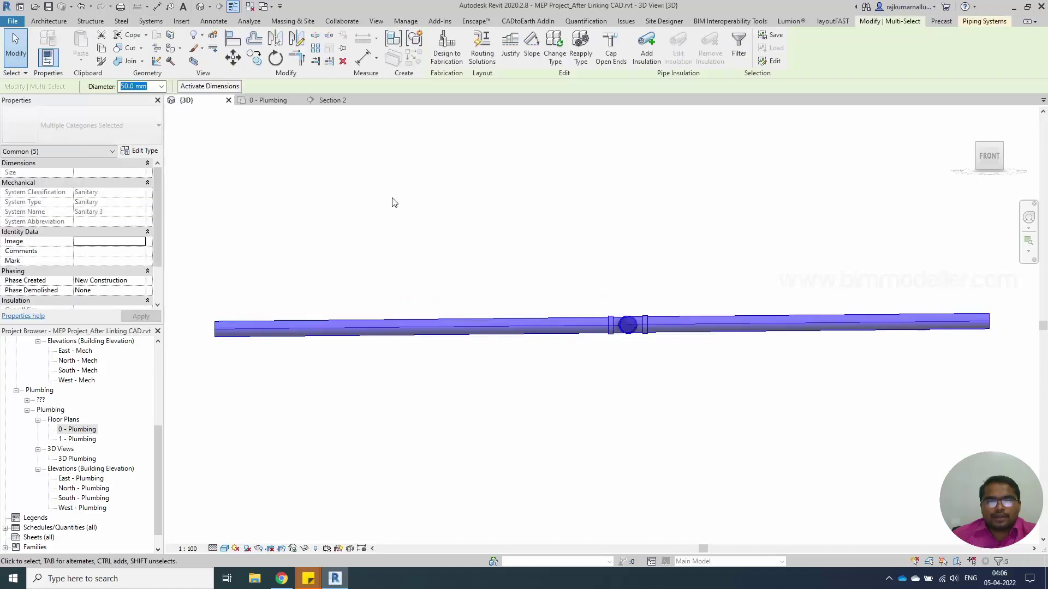
click(531, 55)
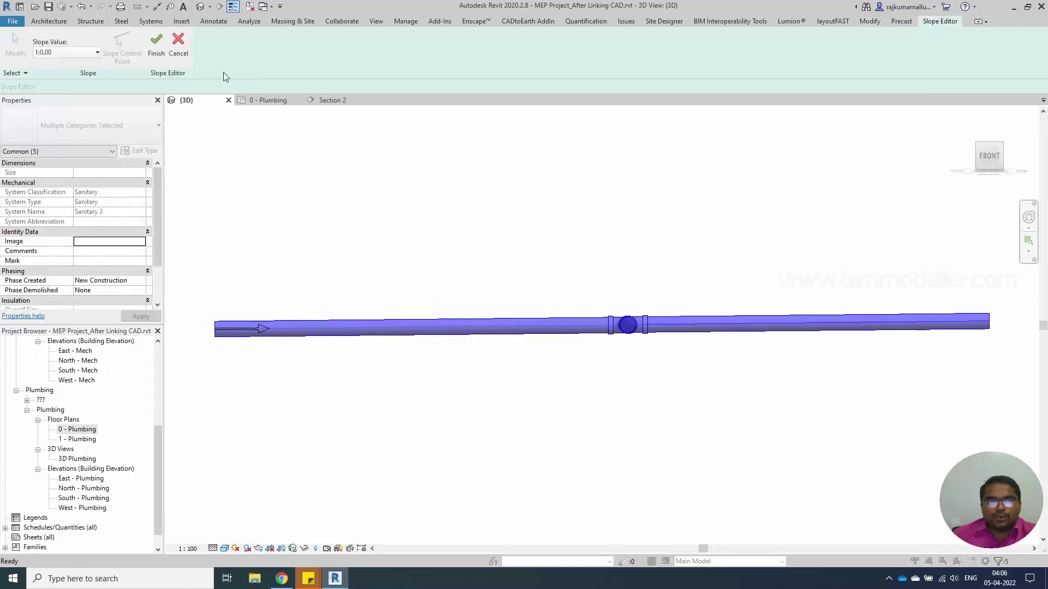
click(92, 53)
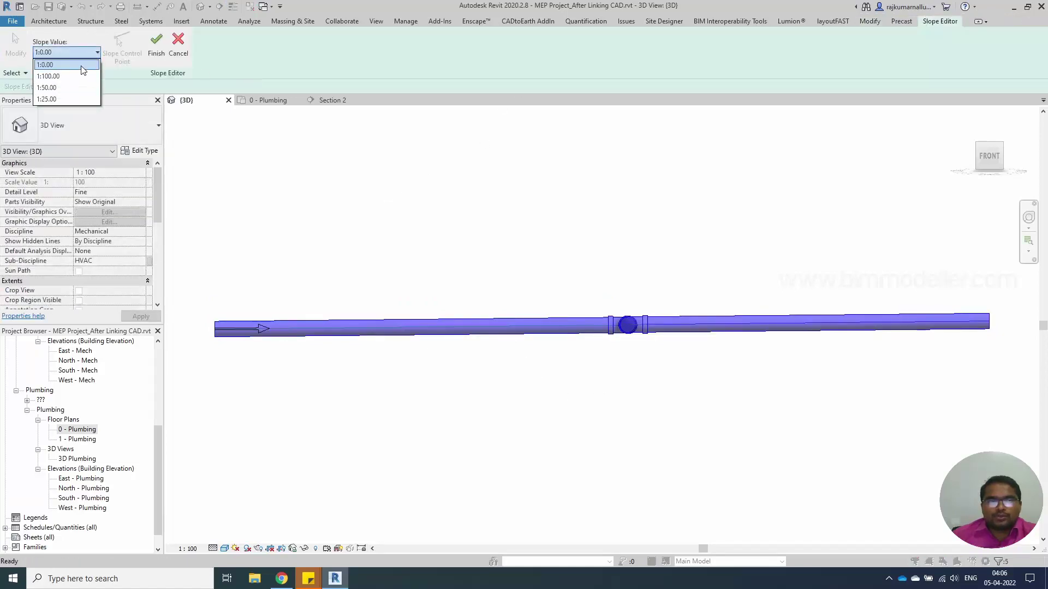
click(90, 76)
click(156, 44)
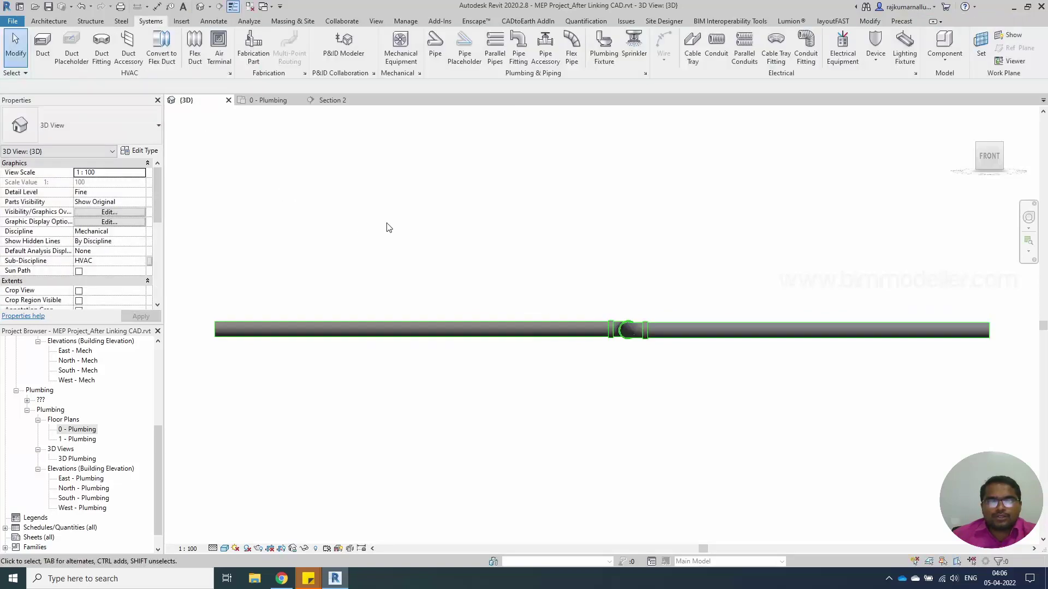
- Examine the levelled run's first pipe in 3D and return to the 0 - Plumbing floor plan
shift+middle_drag(420, 241, 440, 334)
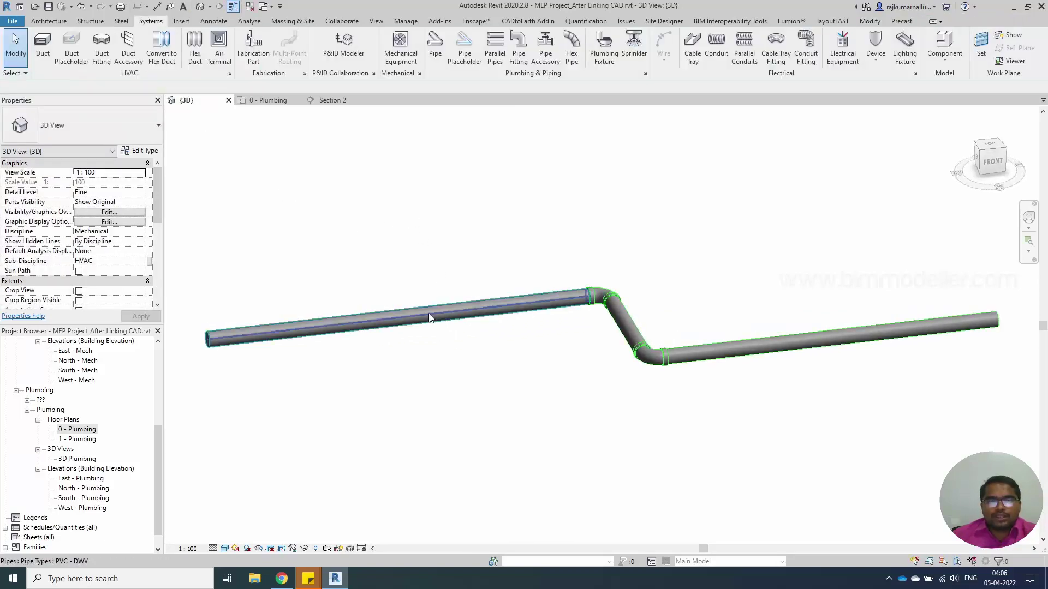
click(429, 315)
scroll(429, 315, down, 3)
key(Escape)
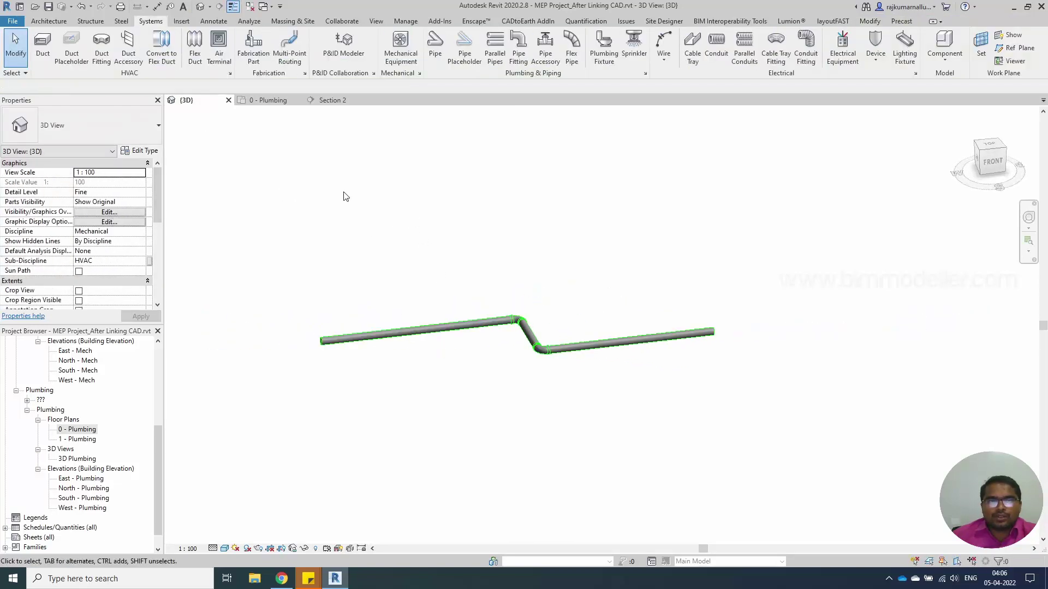
click(271, 100)
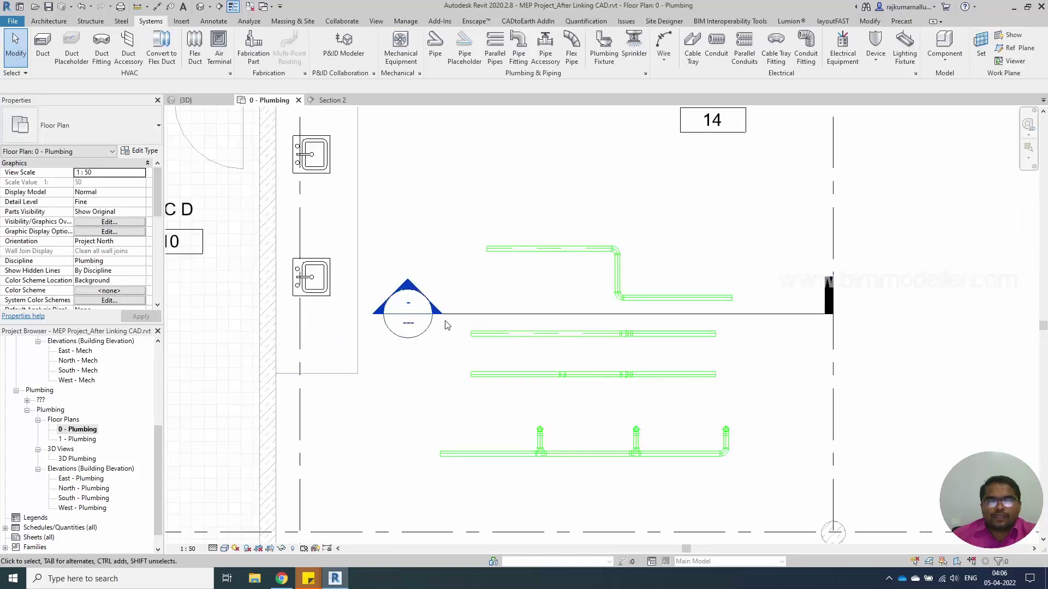